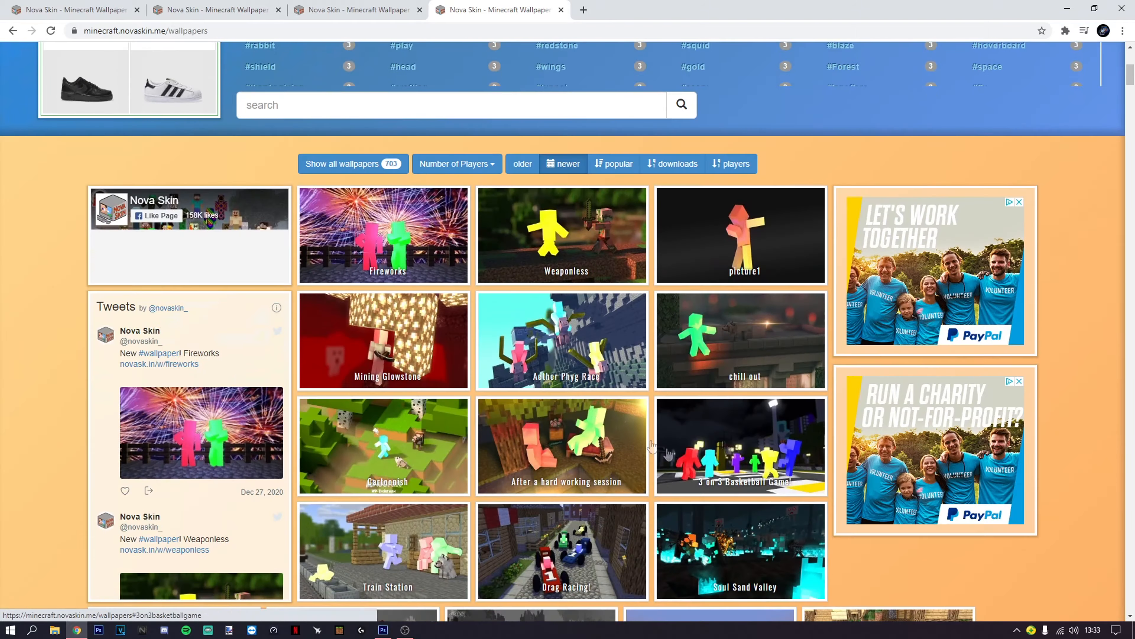
- Browse the Minecraft wallpaper gallery, close it, and look over the open Diamond Armor and Stronghold wallpapers
{"action": "scroll", "coordinate": [516, 426], "scroll_direction": "down", "scroll_amount": 5}
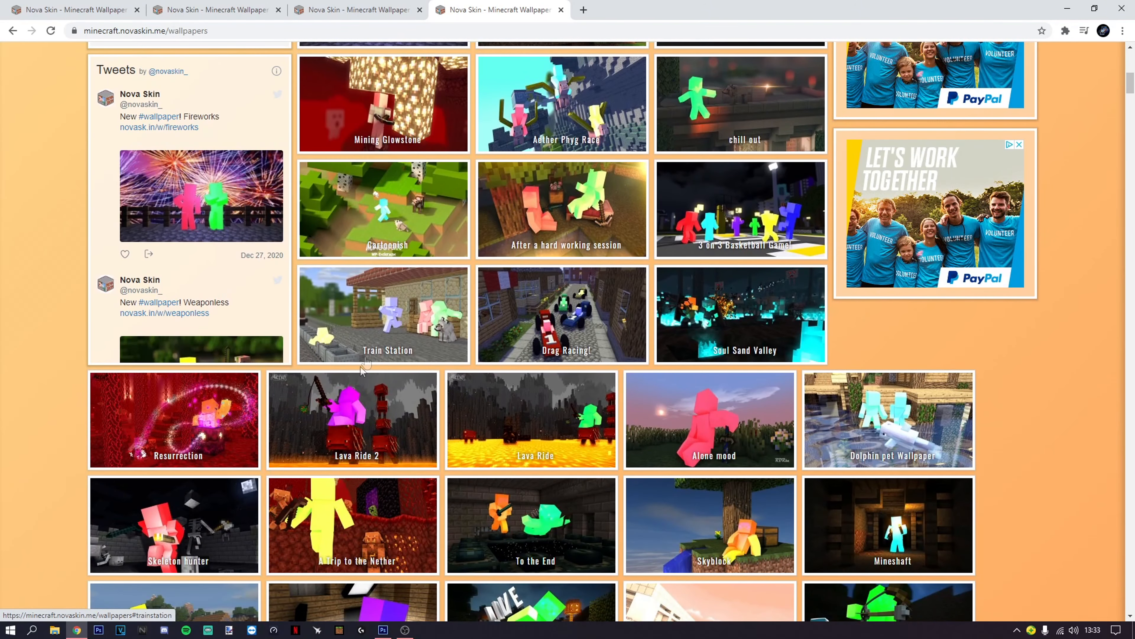
{"action": "scroll", "coordinate": [447, 182], "scroll_direction": "down", "scroll_amount": 6}
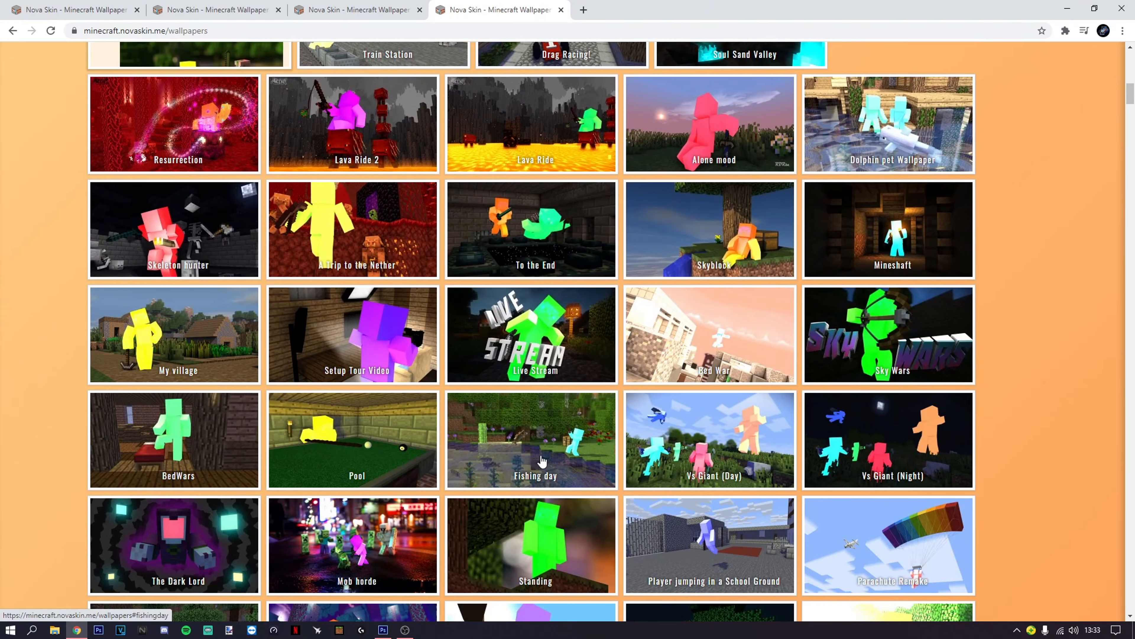
{"action": "key", "text": "ctrl+w"}
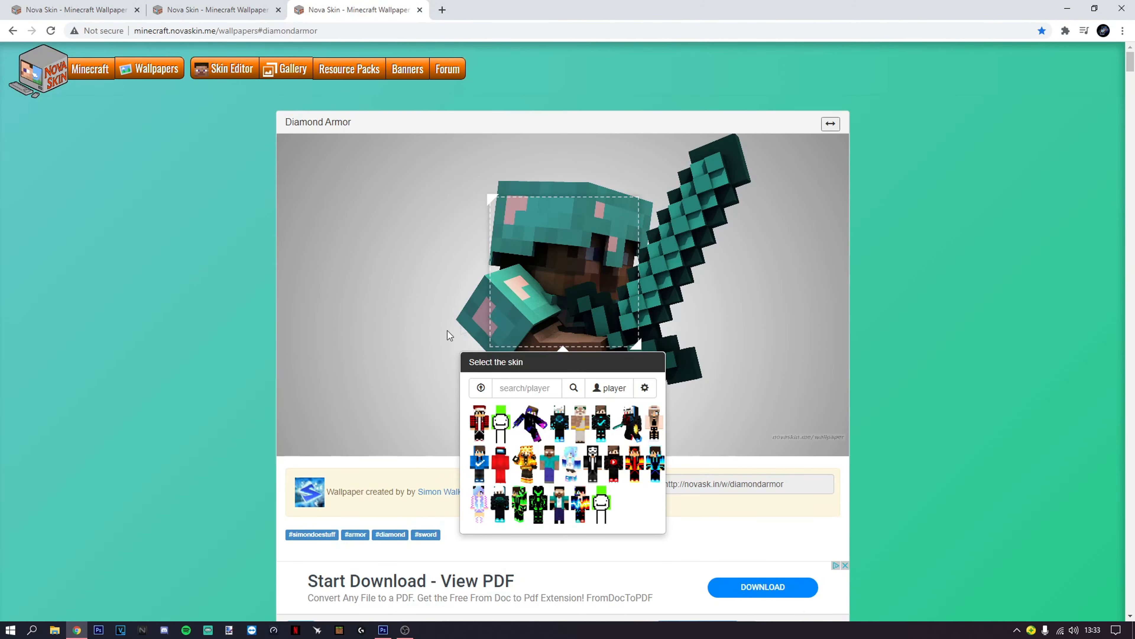
{"action": "left_click", "coordinate": [405, 333]}
{"action": "left_click", "coordinate": [215, 9]}
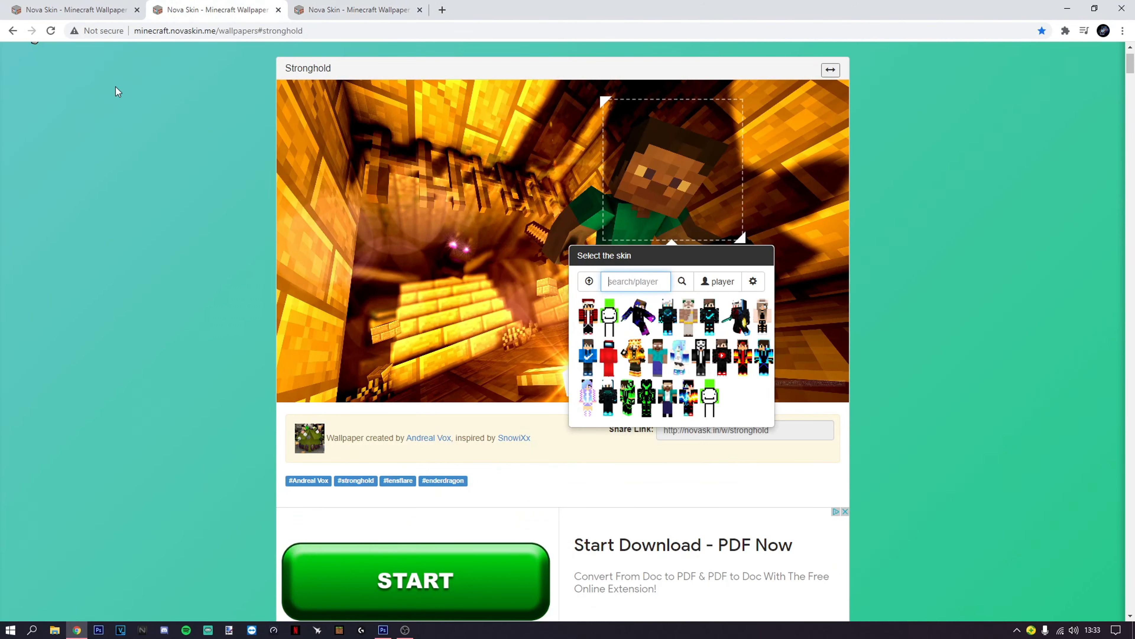
- Apply the skin file 94473eca03d7fae5.png from the Desktop to the character in the AfterArts wallpaper
{"action": "left_click", "coordinate": [73, 7]}
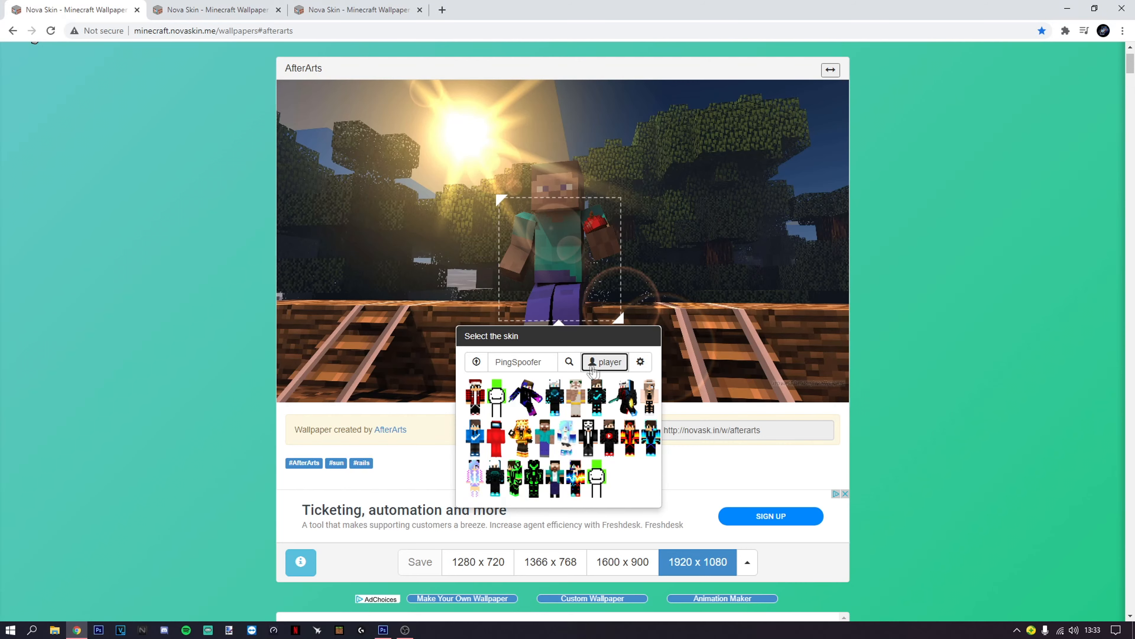
{"action": "left_click", "coordinate": [475, 362]}
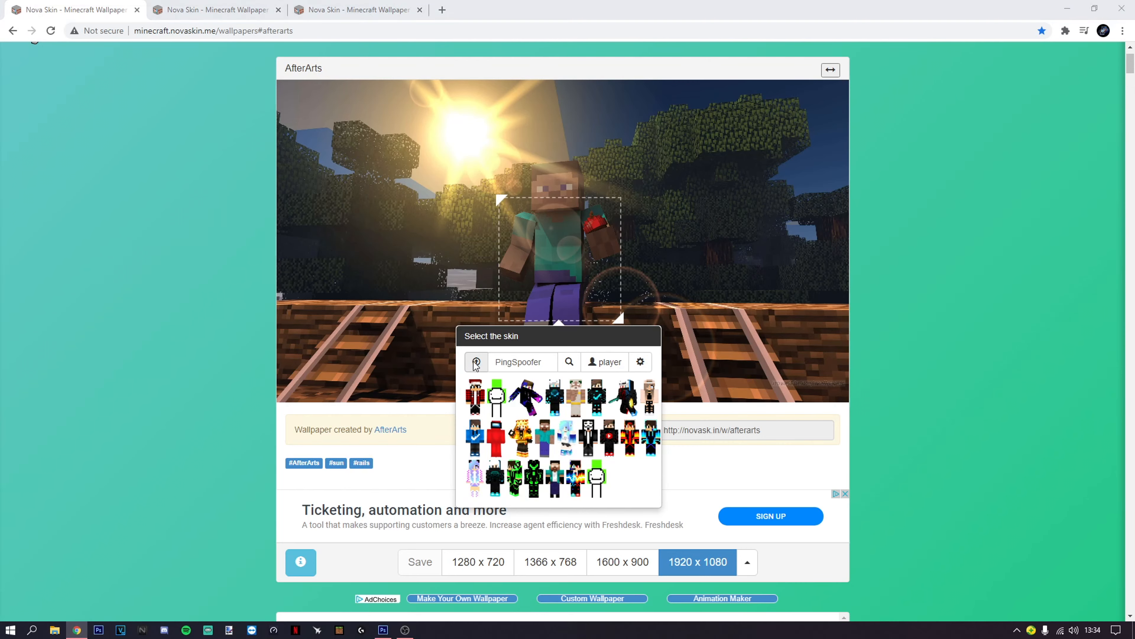
{"action": "double_click", "coordinate": [281, 113]}
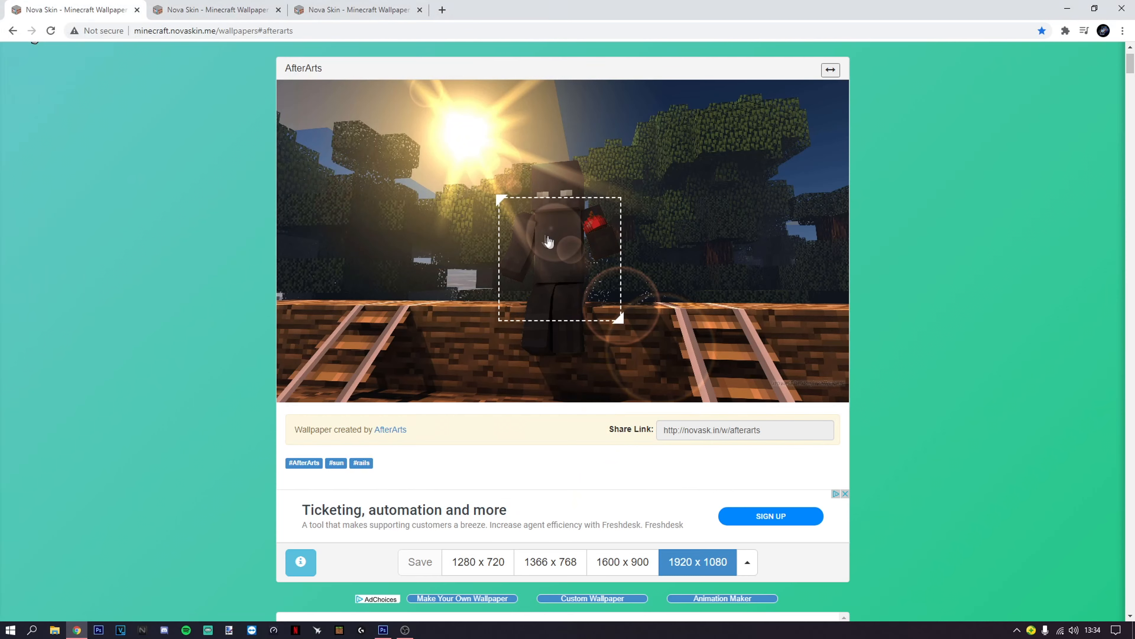
- Search the web for "namemc" in a new browser tab and open the NameMC site
{"action": "key", "text": "ctrl+t"}
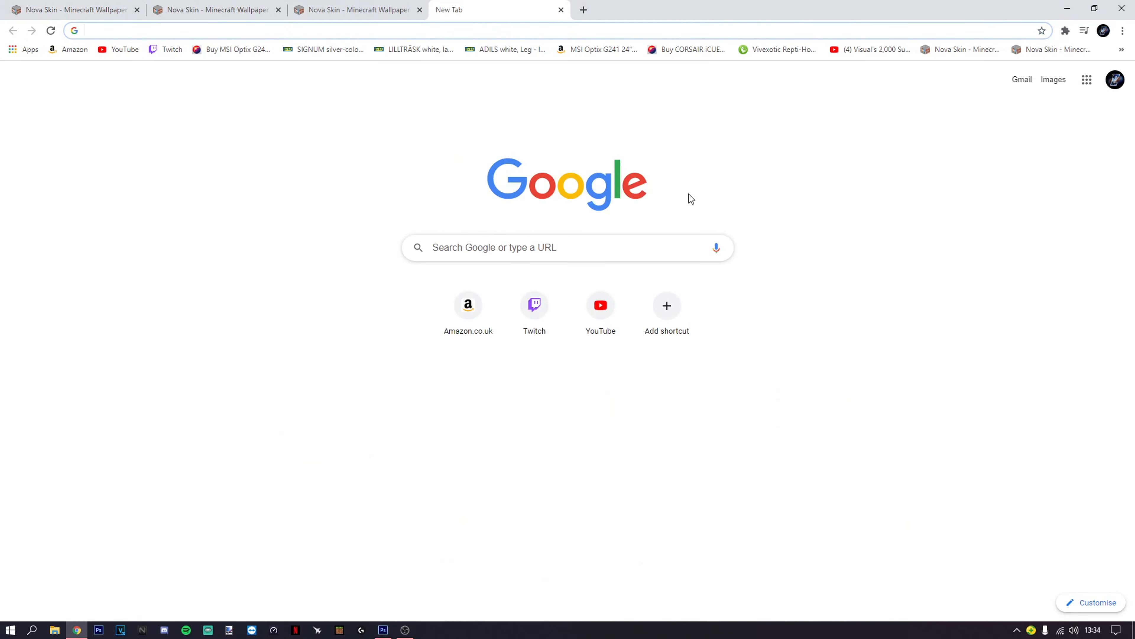
{"action": "type", "text": "namemc"}
{"action": "key", "text": "Return"}
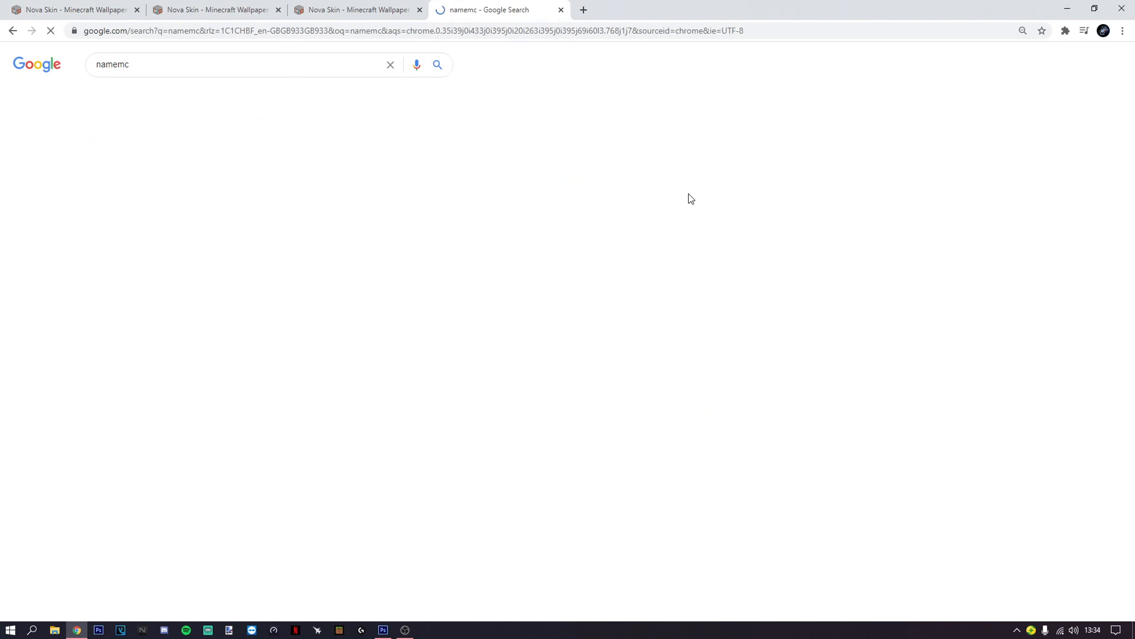
{"action": "left_click", "coordinate": [233, 153]}
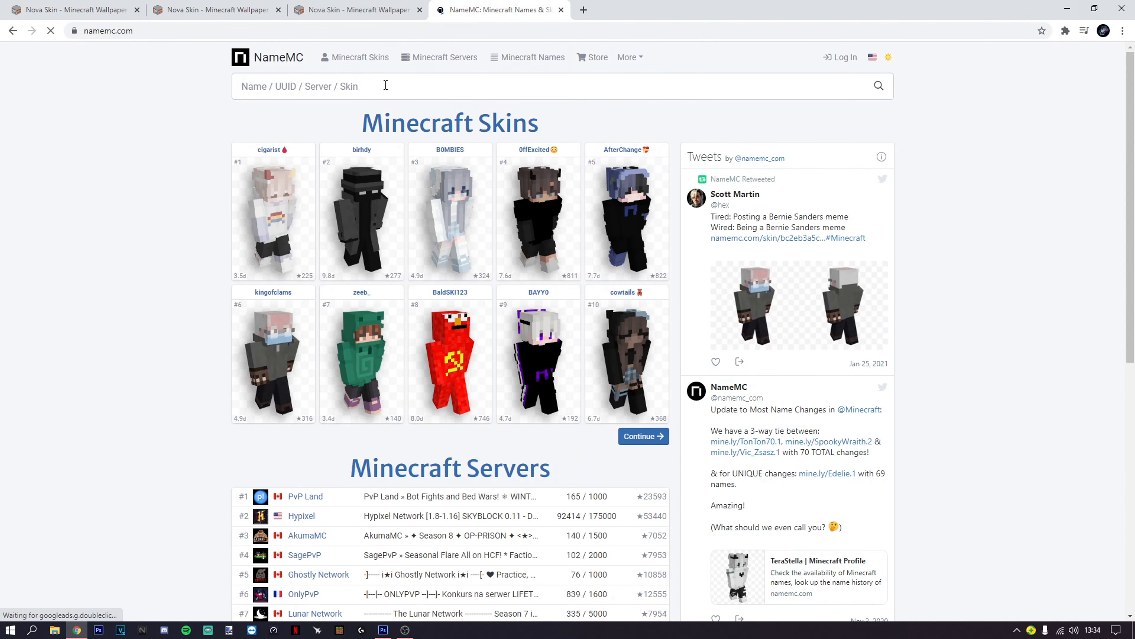
{"action": "type", "text": "PingSpoofer"}
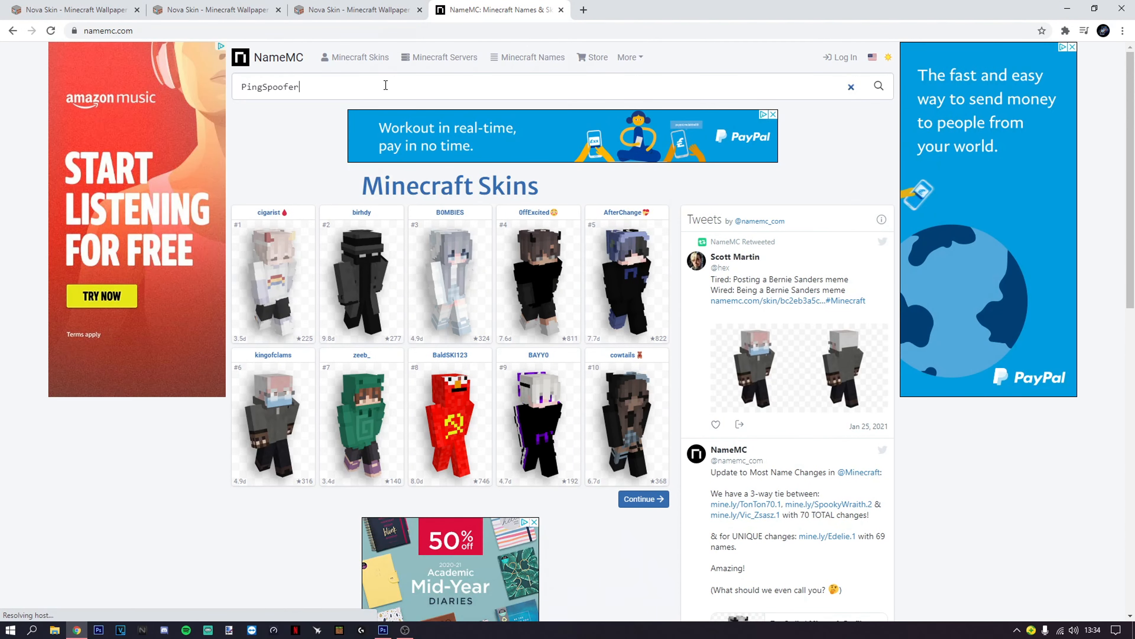
{"action": "key", "text": "Return"}
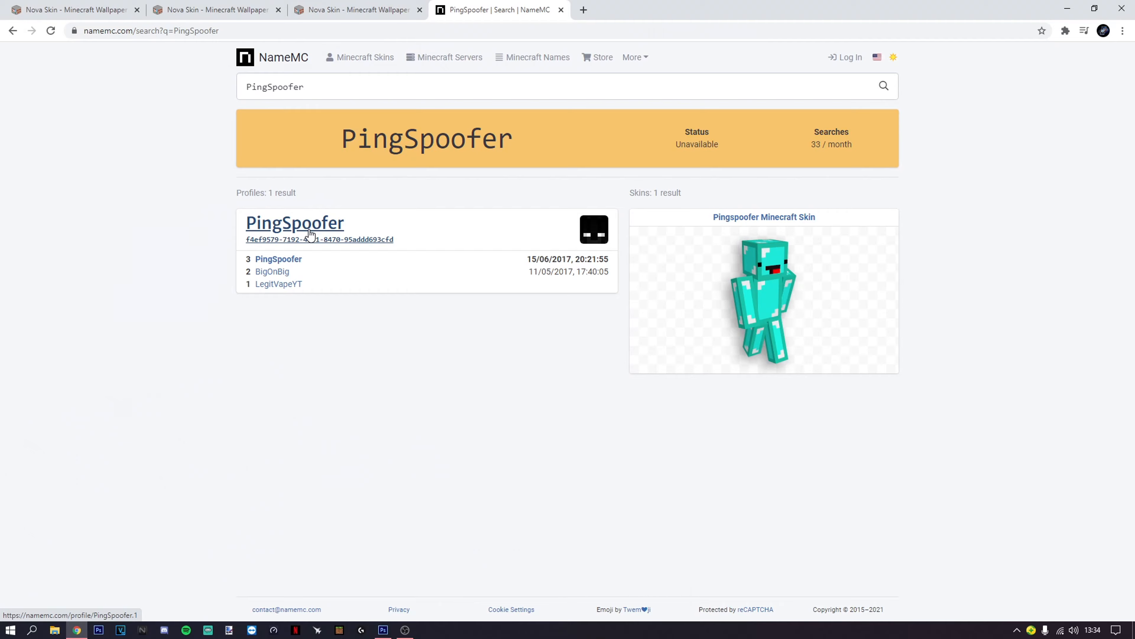
{"action": "left_click", "coordinate": [310, 232]}
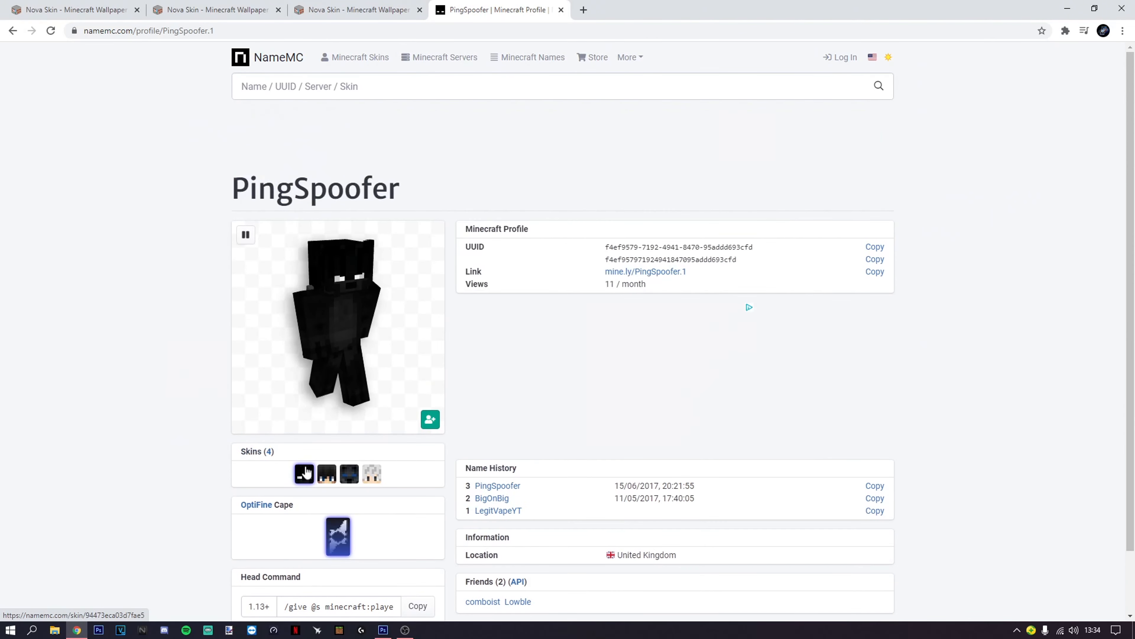
{"action": "left_click", "coordinate": [305, 472]}
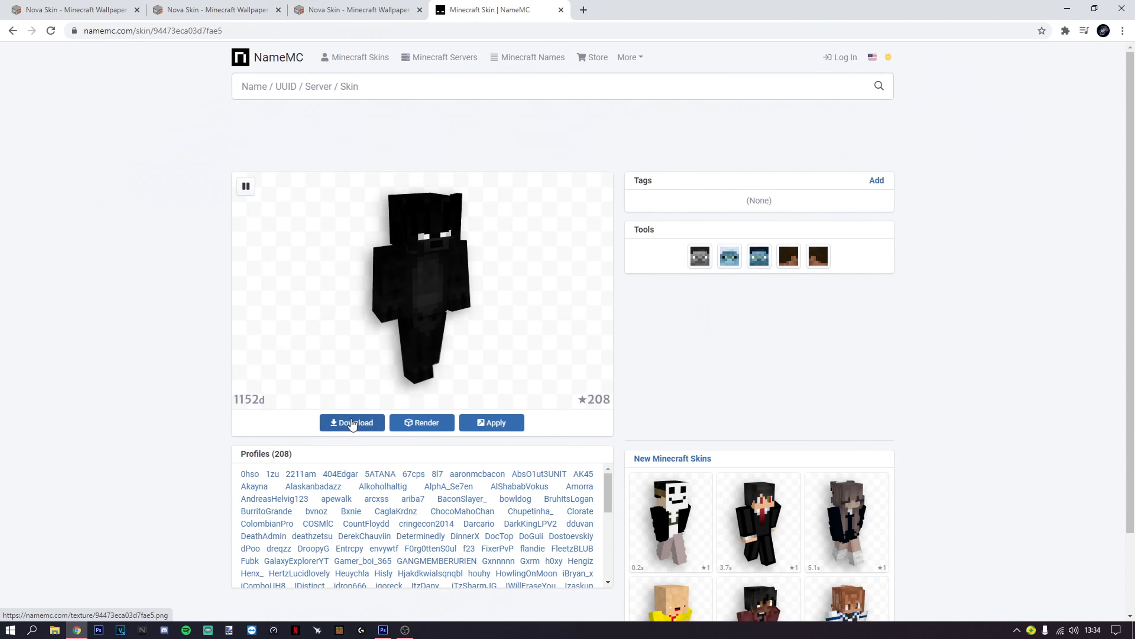
{"action": "key", "text": "ctrl+w"}
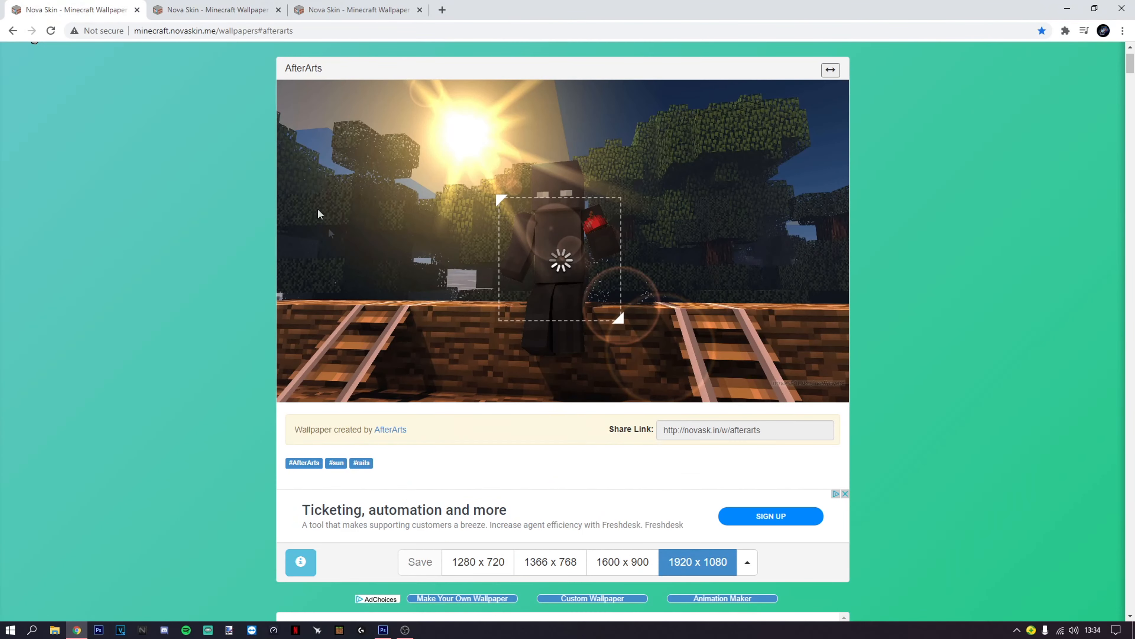
- Apply the skin file 94473eca03d7fae5.png to the character in the Stronghold wallpaper
{"action": "left_click", "coordinate": [253, 7]}
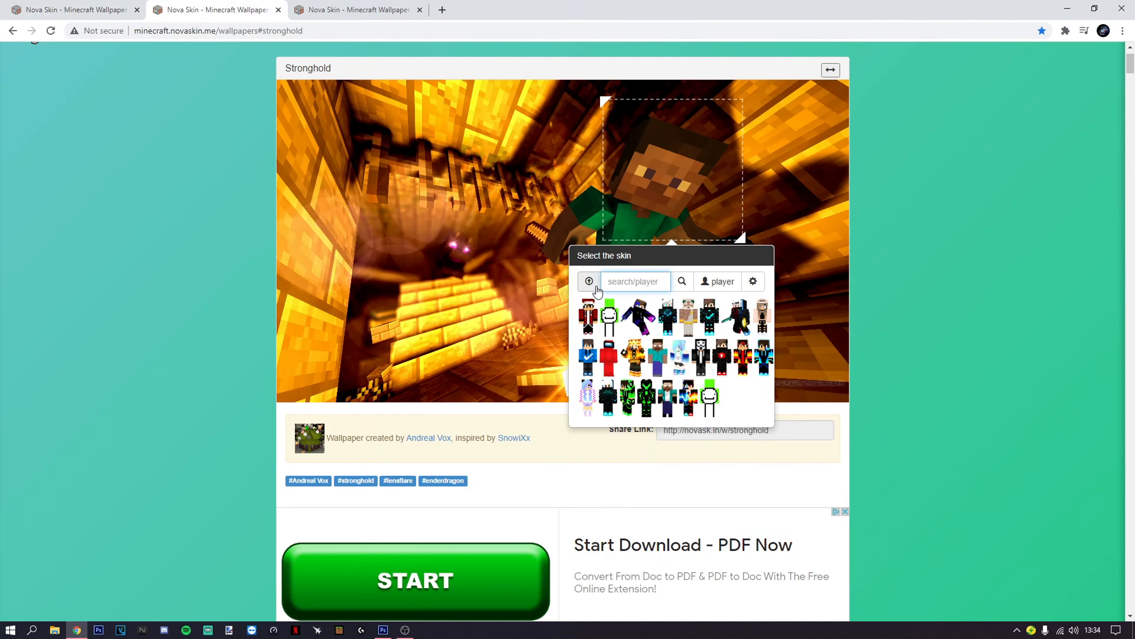
{"action": "left_click", "coordinate": [598, 290]}
{"action": "left_click", "coordinate": [307, 121]}
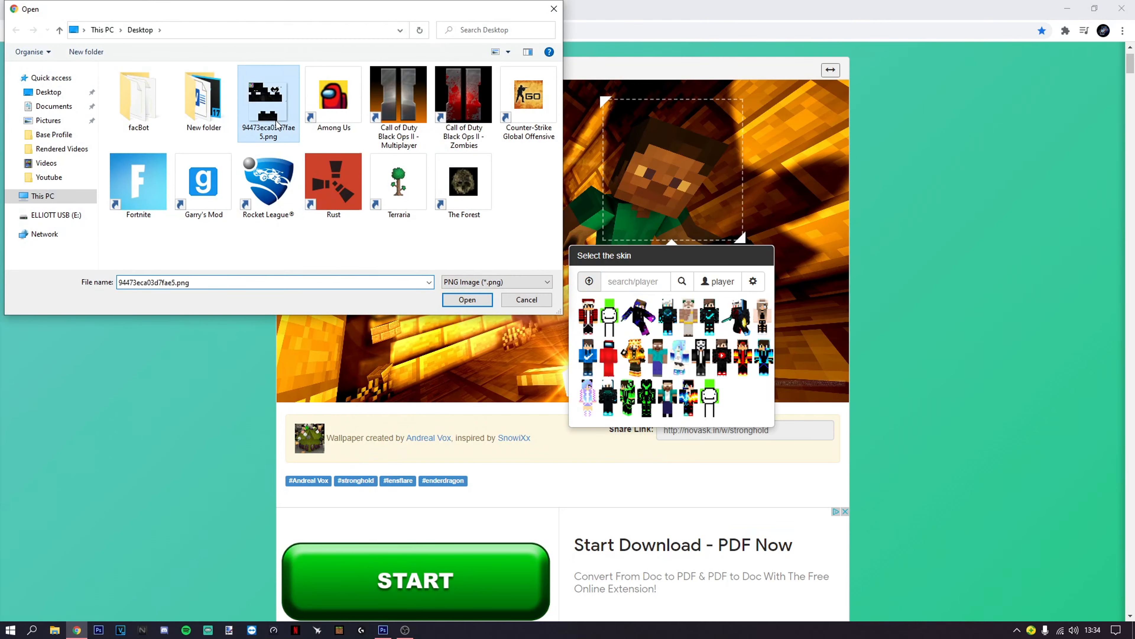
{"action": "double_click", "coordinate": [307, 121]}
- Apply the skin file 94473eca03d7fae5.png to the Diamond Armor wallpaper's character and save the wallpaper at 1920 x 1080
{"action": "left_click", "coordinate": [350, 6]}
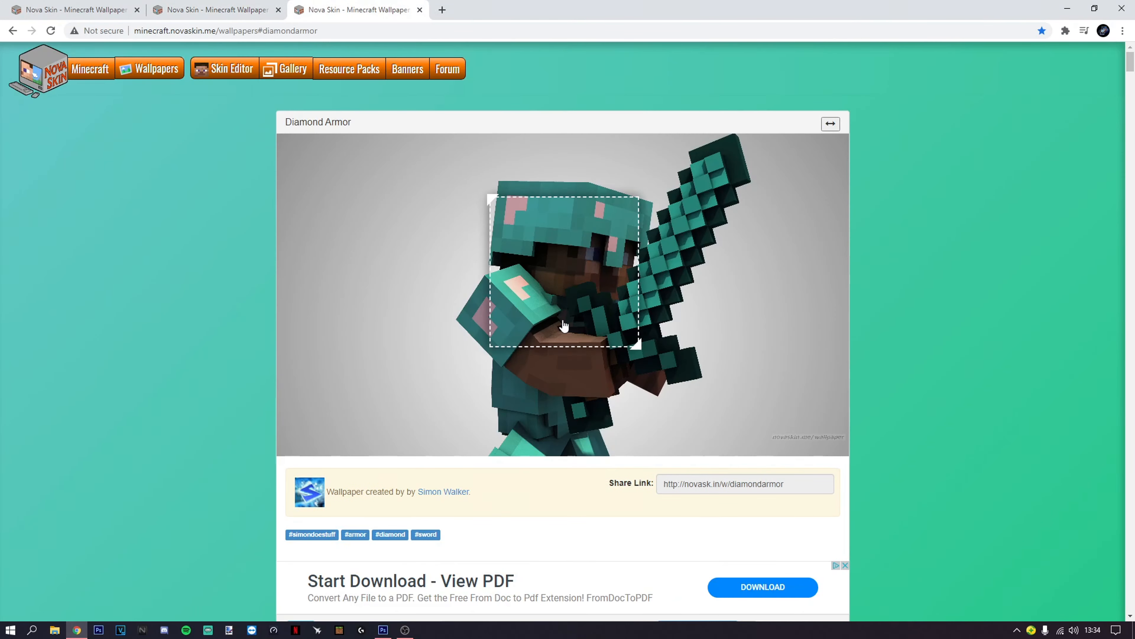
{"action": "left_click", "coordinate": [564, 325]}
{"action": "left_click", "coordinate": [481, 387]}
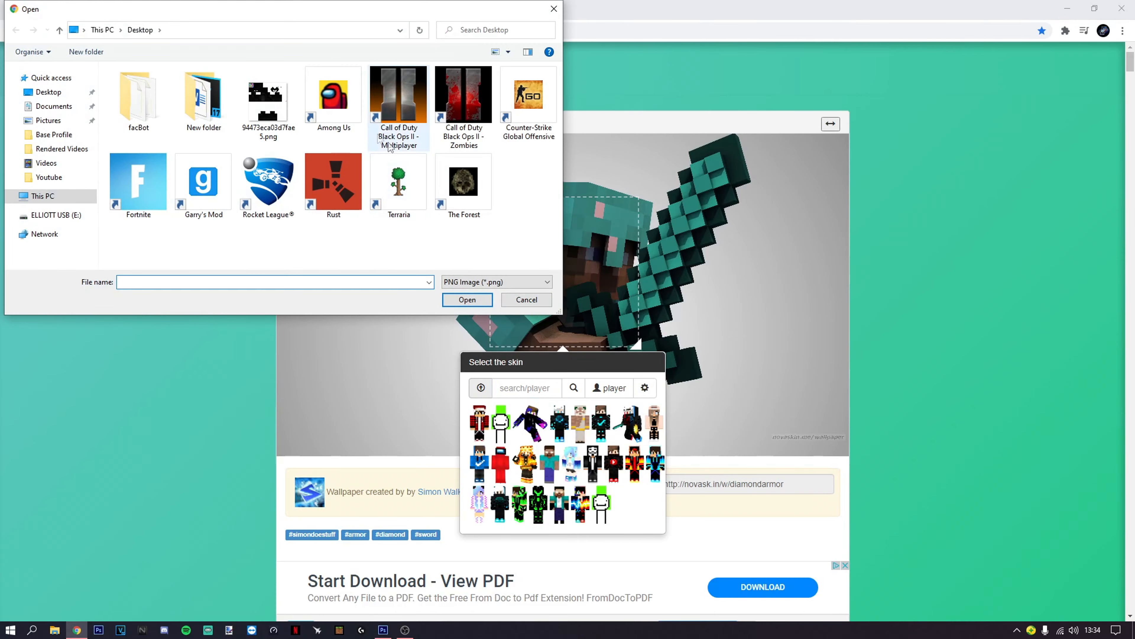
{"action": "double_click", "coordinate": [286, 197]}
{"action": "scroll", "coordinate": [705, 327], "scroll_direction": "down", "scroll_amount": 3}
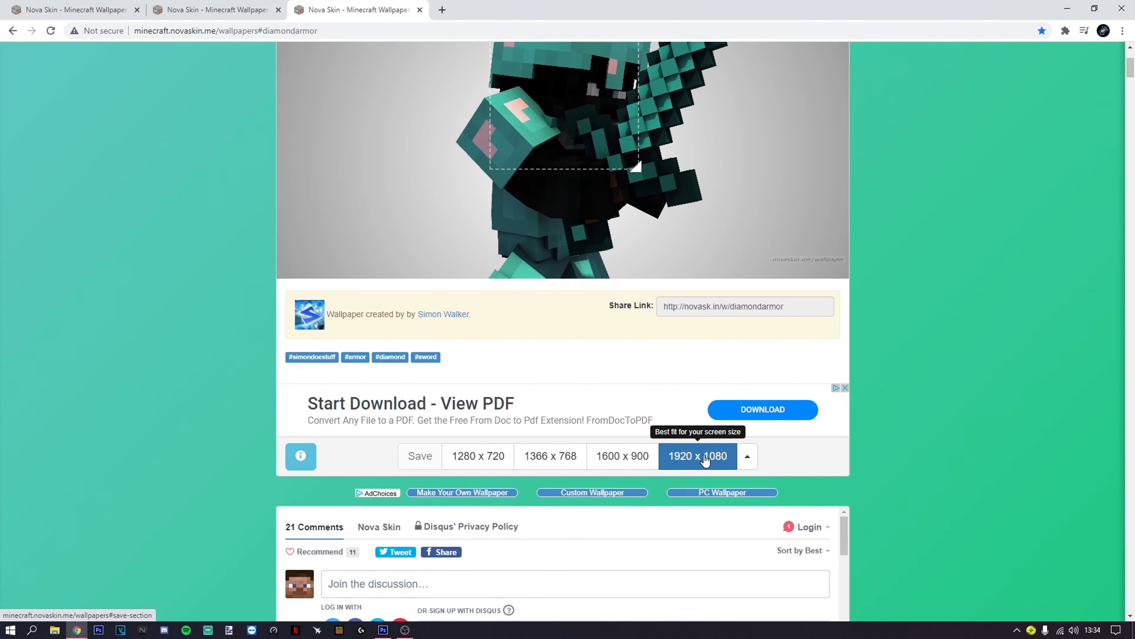
{"action": "left_click", "coordinate": [705, 459]}
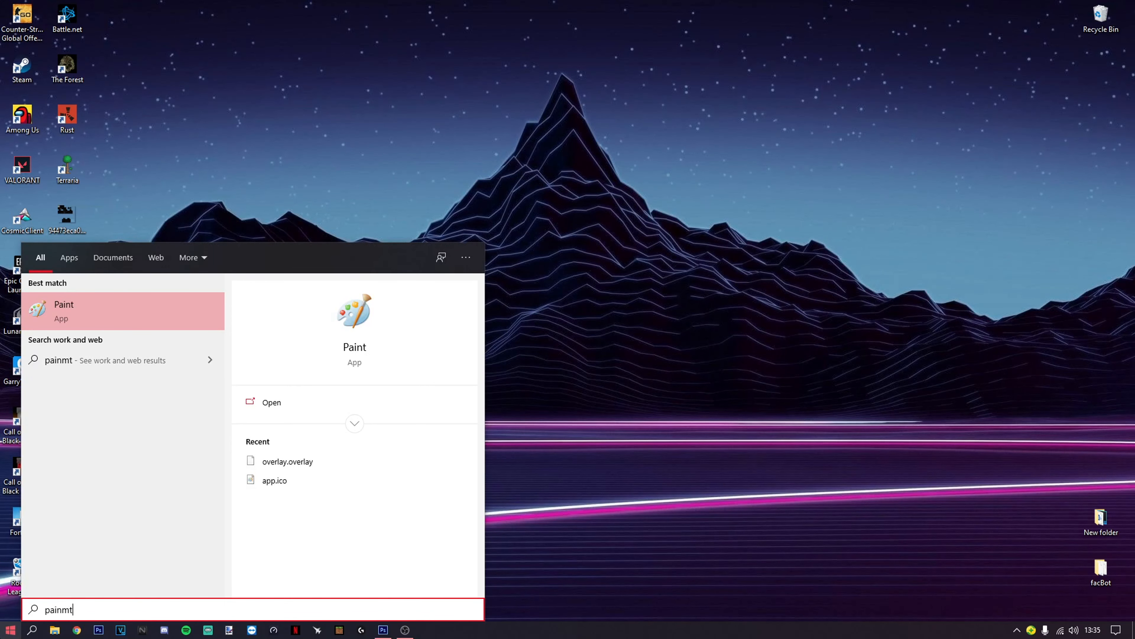
- Switch to paint.net and open novaskin-minecraft-wallpaper (1).jpeg from the Desktop
{"action": "type", "text": "nt"}
{"action": "key", "text": "Return"}
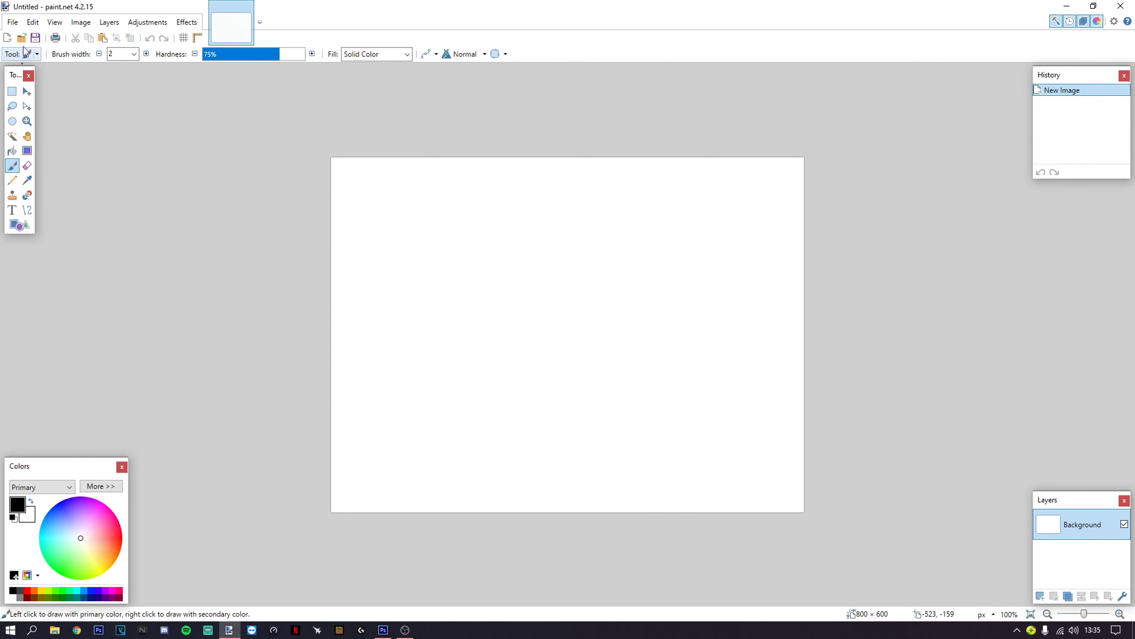
{"action": "left_click", "coordinate": [12, 22]}
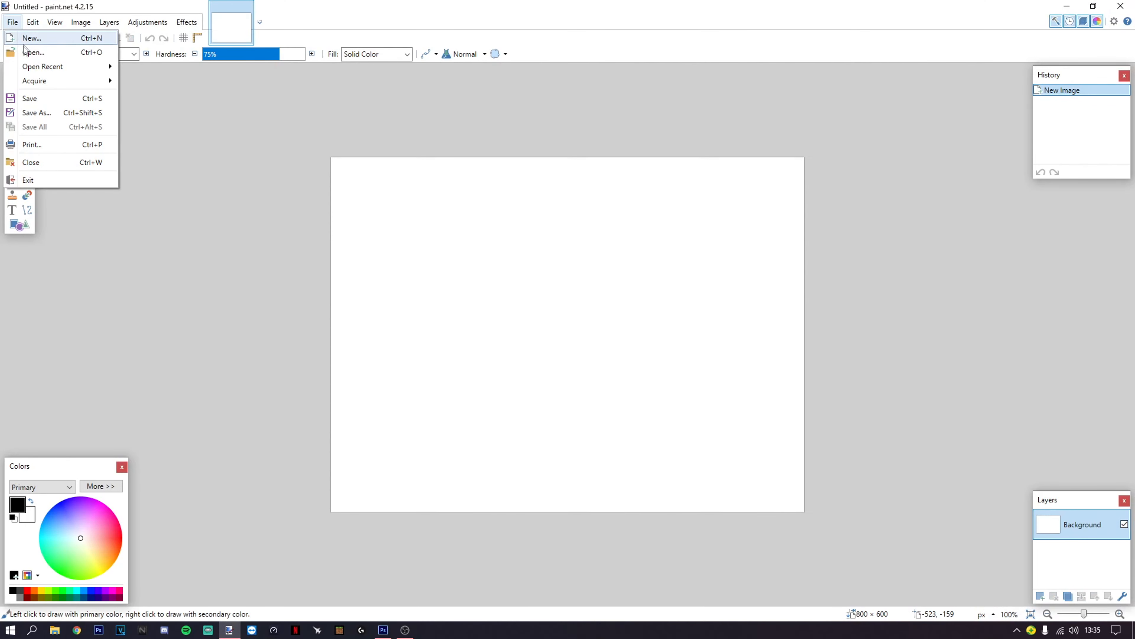
{"action": "left_click", "coordinate": [32, 53]}
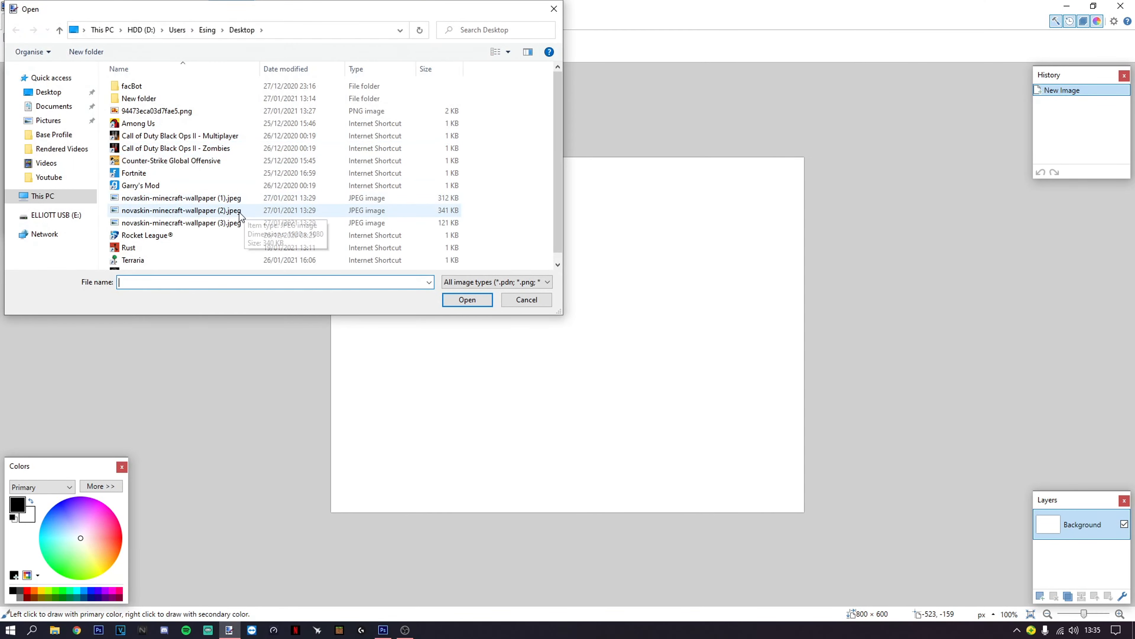
{"action": "double_click", "coordinate": [233, 198]}
- Select and erase a strip about 76 px tall along the image's lower edge, covering the novaskin.me/wallpaper watermark
{"action": "scroll", "coordinate": [983, 590], "scroll_direction": "up", "scroll_amount": 5}
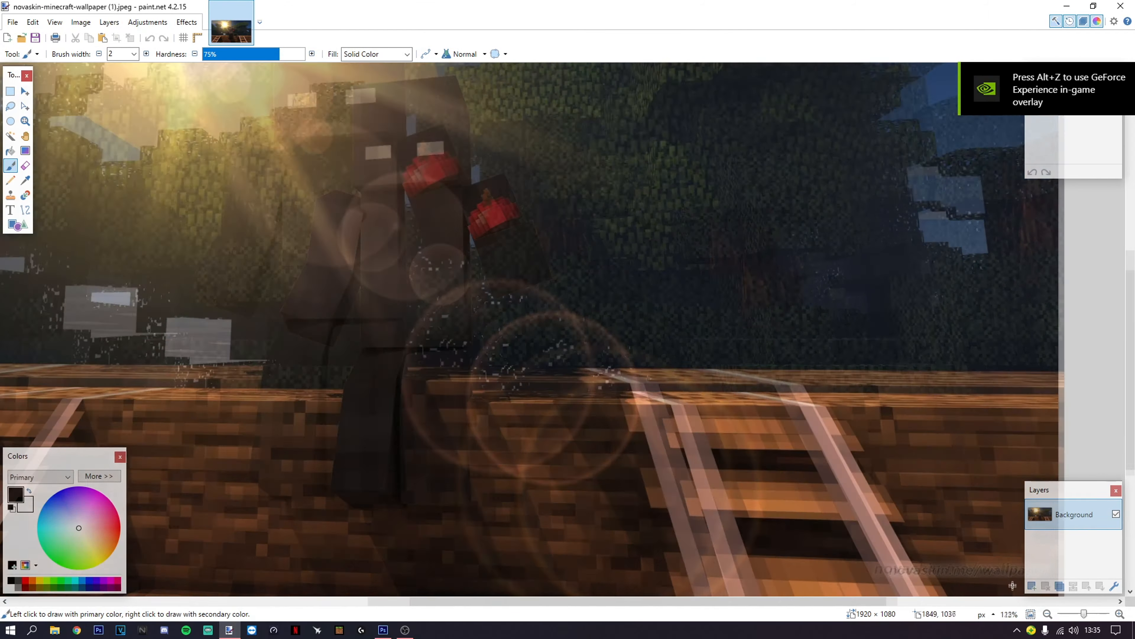
{"action": "scroll", "coordinate": [984, 590], "scroll_direction": "up", "scroll_amount": 4}
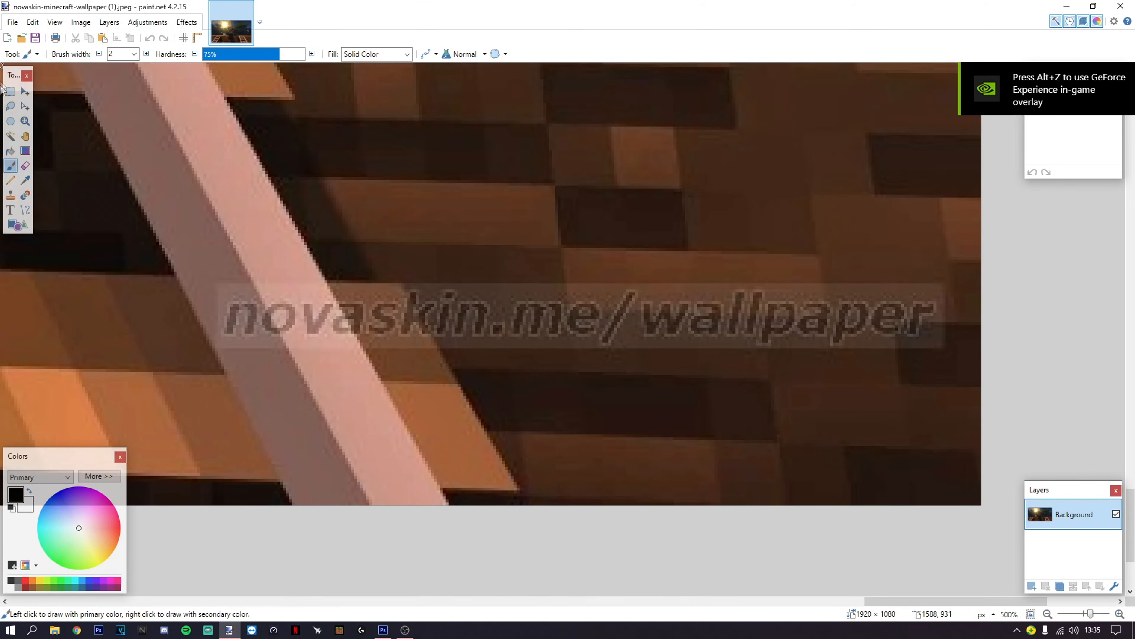
{"action": "left_click", "coordinate": [10, 91]}
{"action": "scroll", "coordinate": [976, 265], "scroll_direction": "up", "scroll_amount": 2}
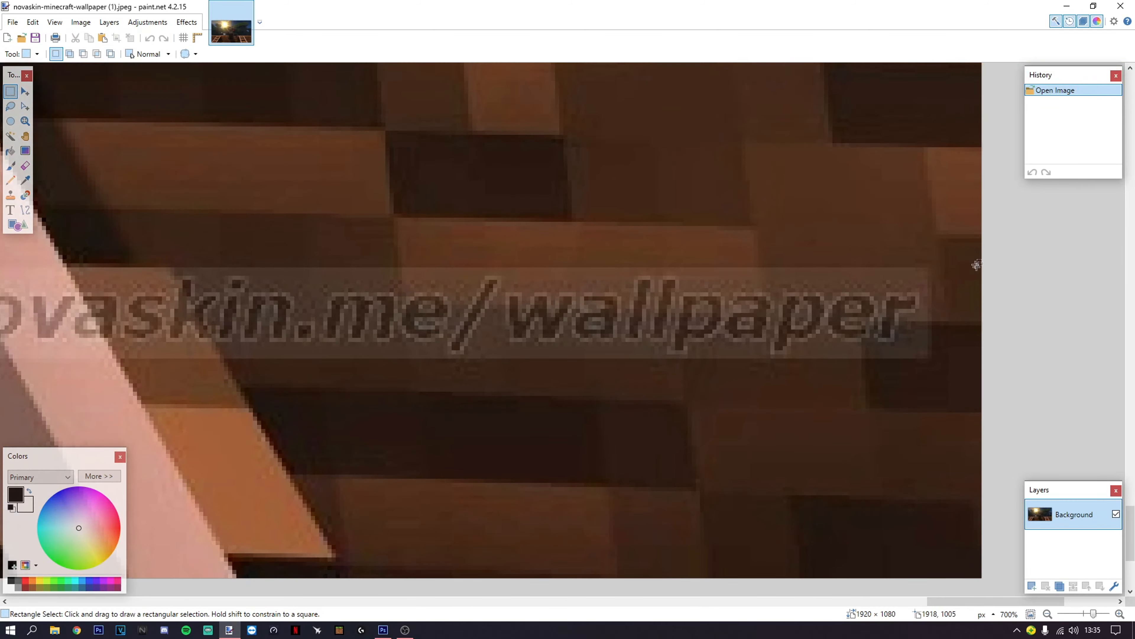
{"action": "left_click_drag", "start_coordinate": [930, 289], "coordinate": [3, 568]}
{"action": "key", "text": "ctrl+b"}
{"action": "key", "text": "Delete"}
- Erase the leftover 1 px wide sliver at the right end of the cleared strip
{"action": "scroll", "coordinate": [917, 412], "scroll_direction": "up", "scroll_amount": 8}
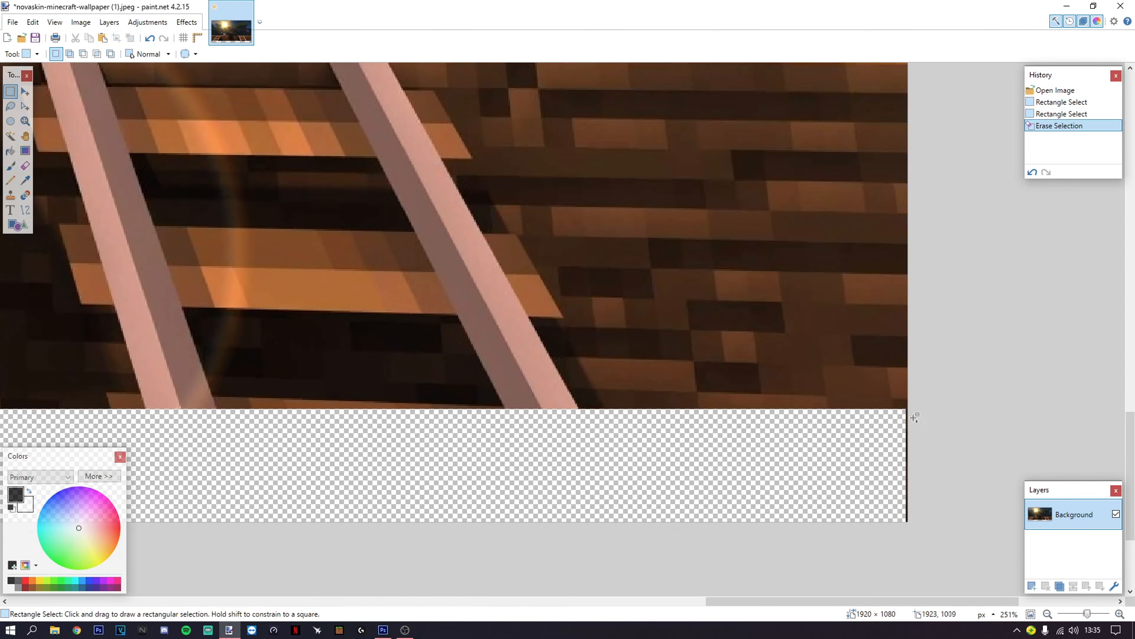
{"action": "scroll", "coordinate": [916, 413], "scroll_direction": "up", "scroll_amount": 4}
{"action": "scroll", "coordinate": [907, 447], "scroll_direction": "down", "scroll_amount": 10}
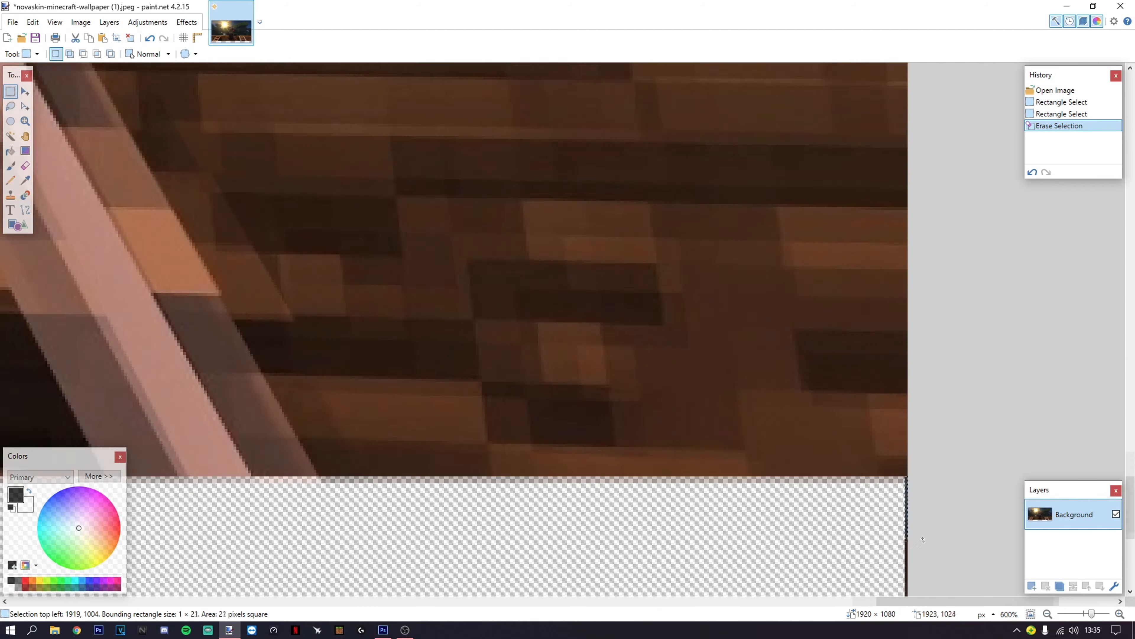
{"action": "scroll", "coordinate": [859, 483], "scroll_direction": "up", "scroll_amount": 3}
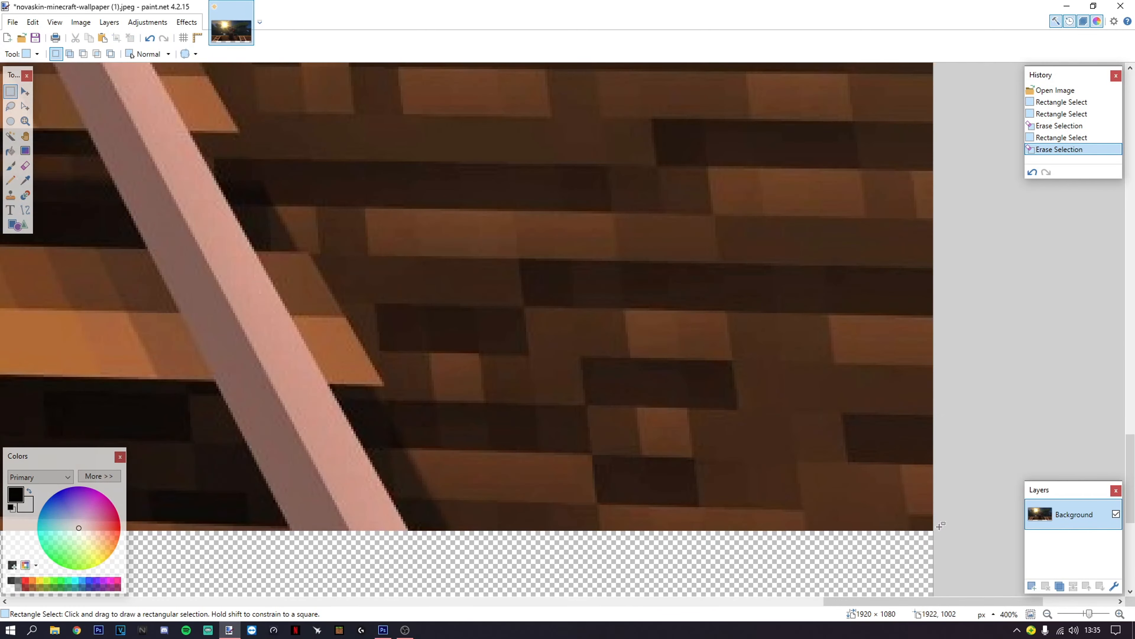
- Select the remaining 1920 × 1004 px picture area above the cleared strip and copy it
{"action": "scroll", "coordinate": [813, 439], "scroll_direction": "down", "scroll_amount": 10}
{"action": "left_click_drag", "start_coordinate": [834, 453], "coordinate": [238, 206]}
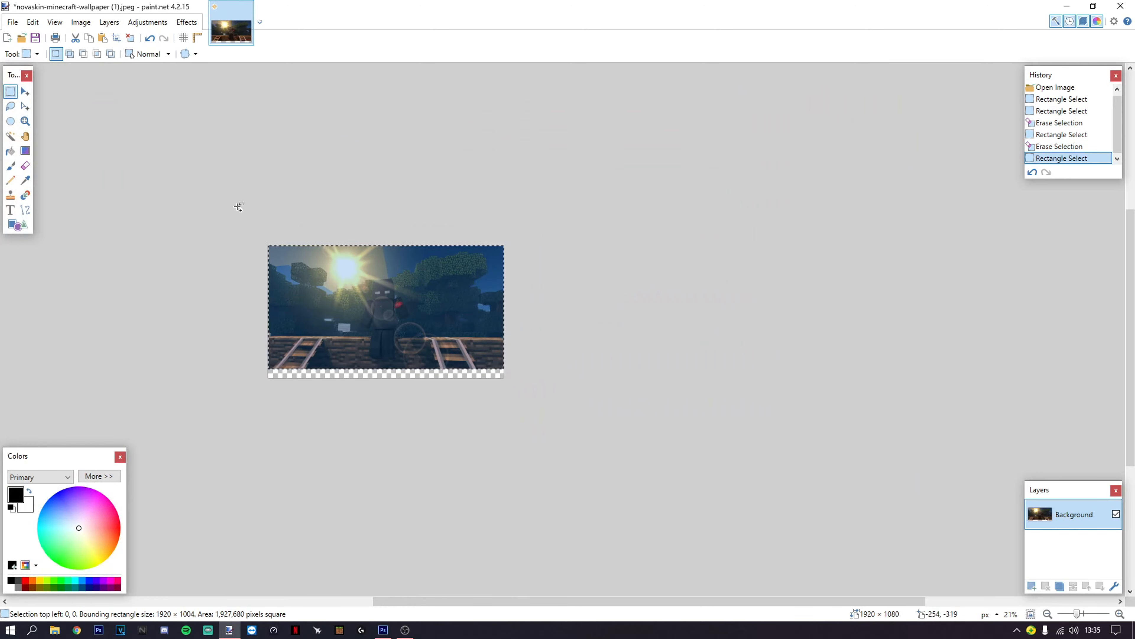
{"action": "key", "text": "ctrl+c"}
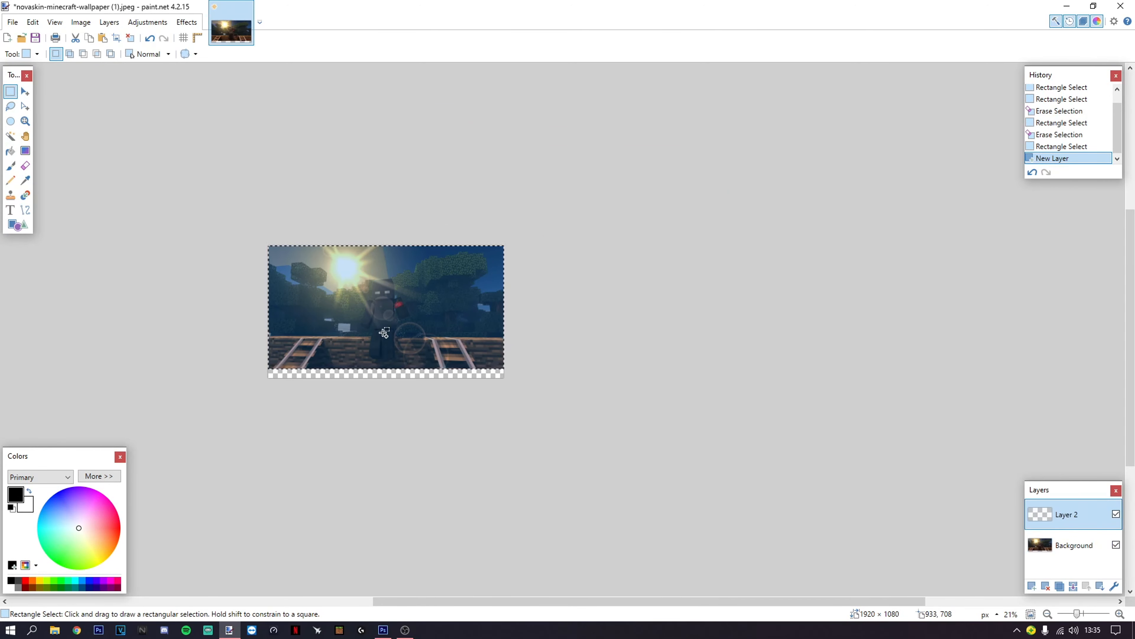
- Create a new 1920 × 1004 px image and paste the copied picture into it
{"action": "key", "text": "ctrl+n"}
{"action": "key", "text": "Return"}
{"action": "key", "text": "ctrl+v"}
{"action": "scroll", "coordinate": [409, 347], "scroll_direction": "down", "scroll_amount": 1}
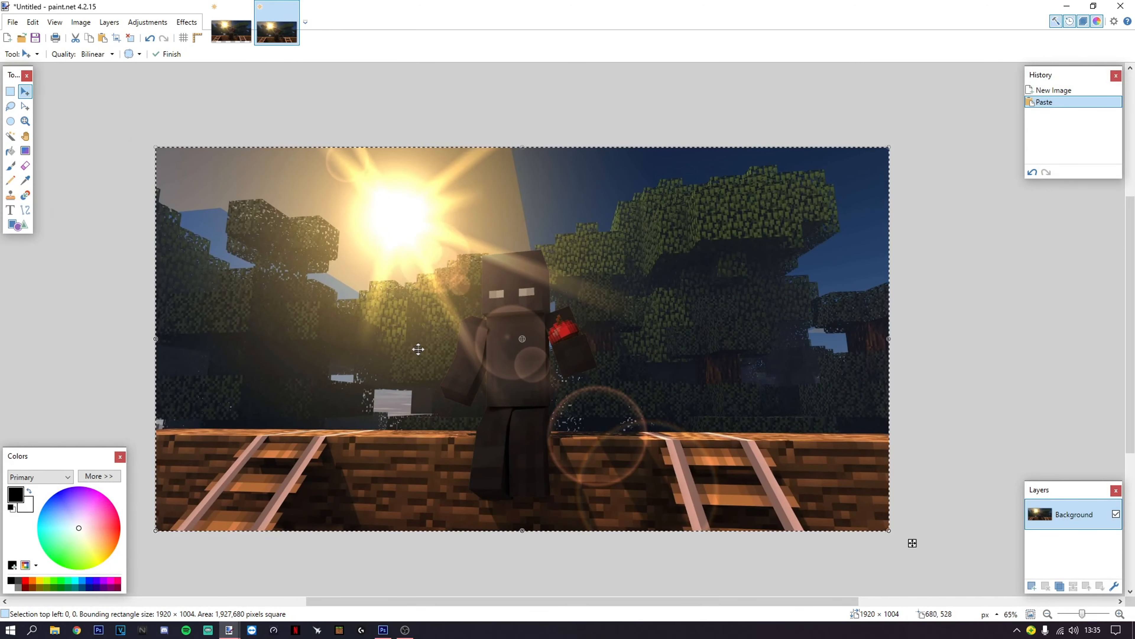
- Save the cropped picture to the Desktop as a JPEG, replacing novaskin-minecraft-wallpaper (1).jpeg
{"action": "left_click", "coordinate": [12, 22]}
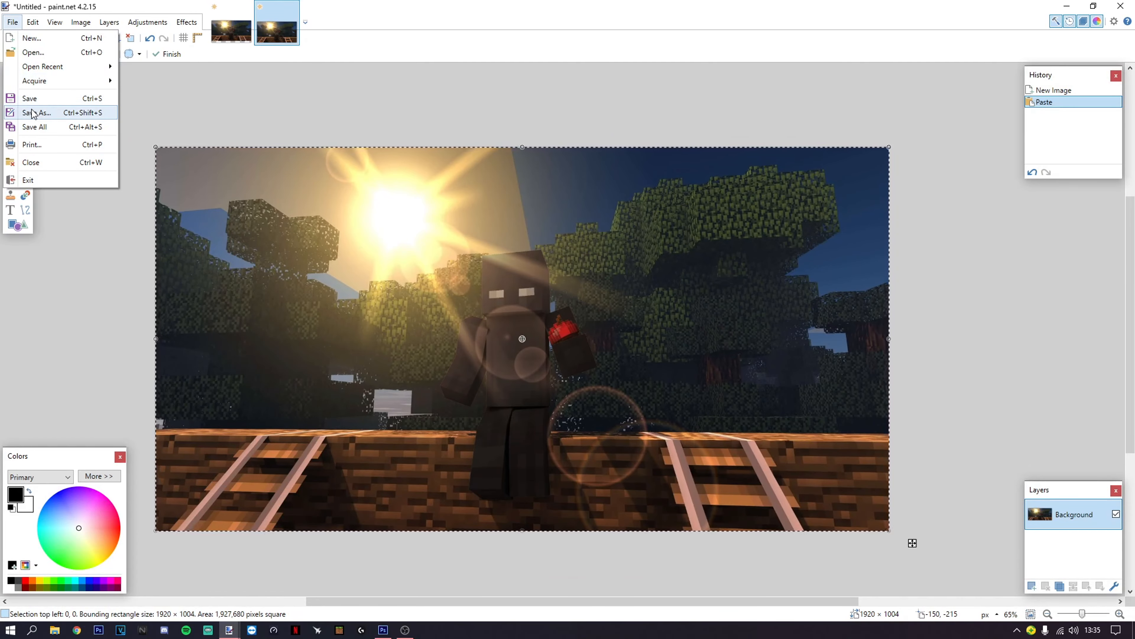
{"action": "left_click", "coordinate": [31, 109]}
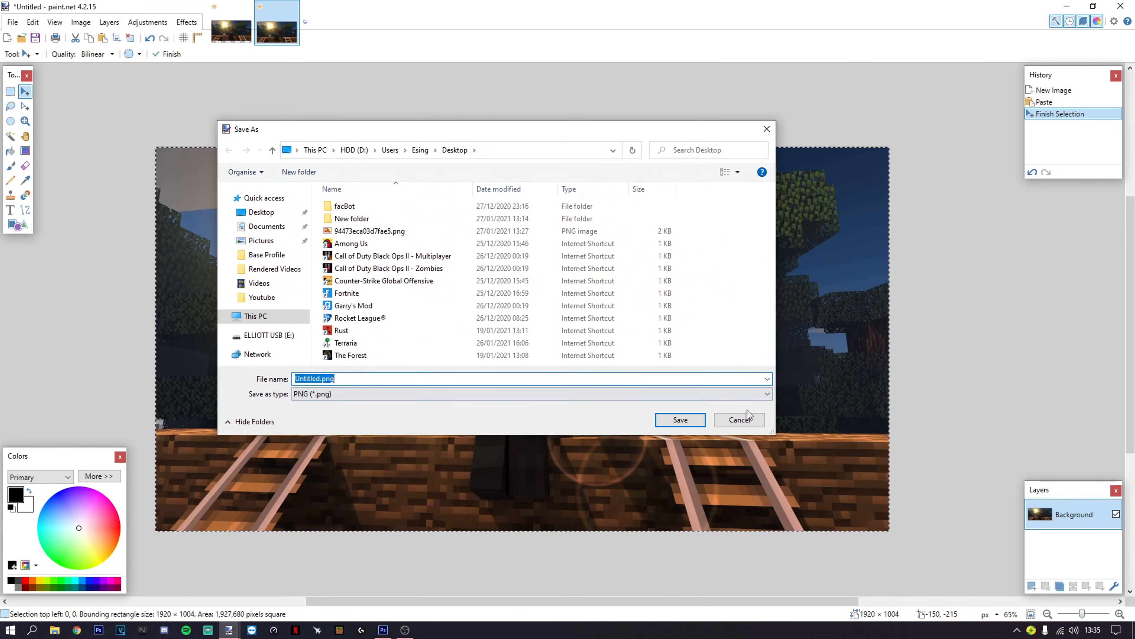
{"action": "left_click", "coordinate": [13, 21]}
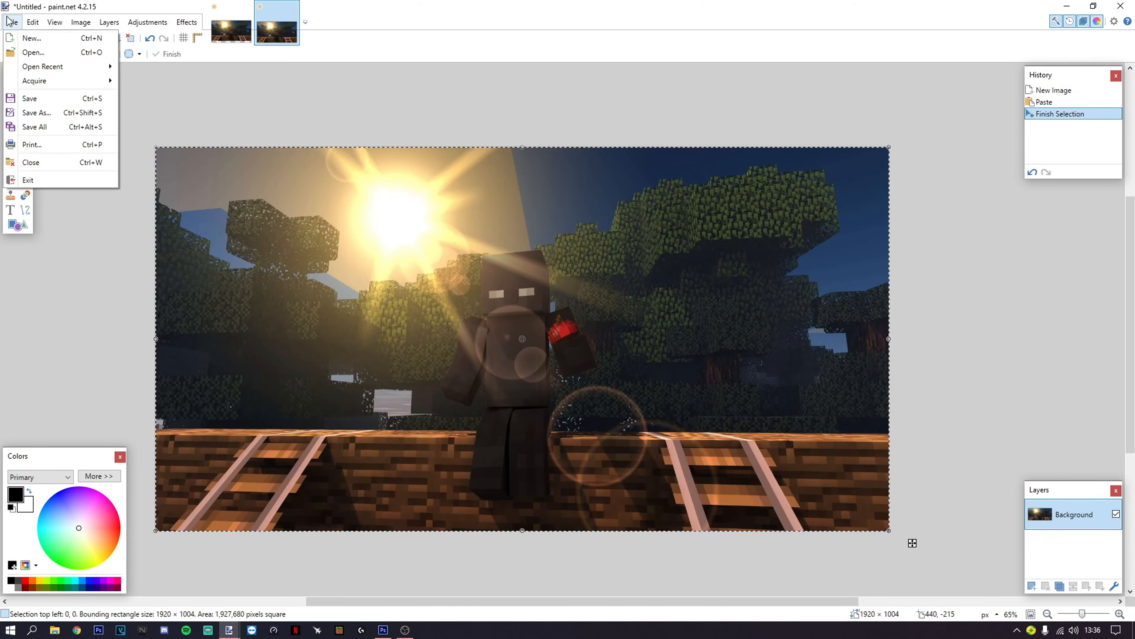
{"action": "left_click", "coordinate": [39, 110]}
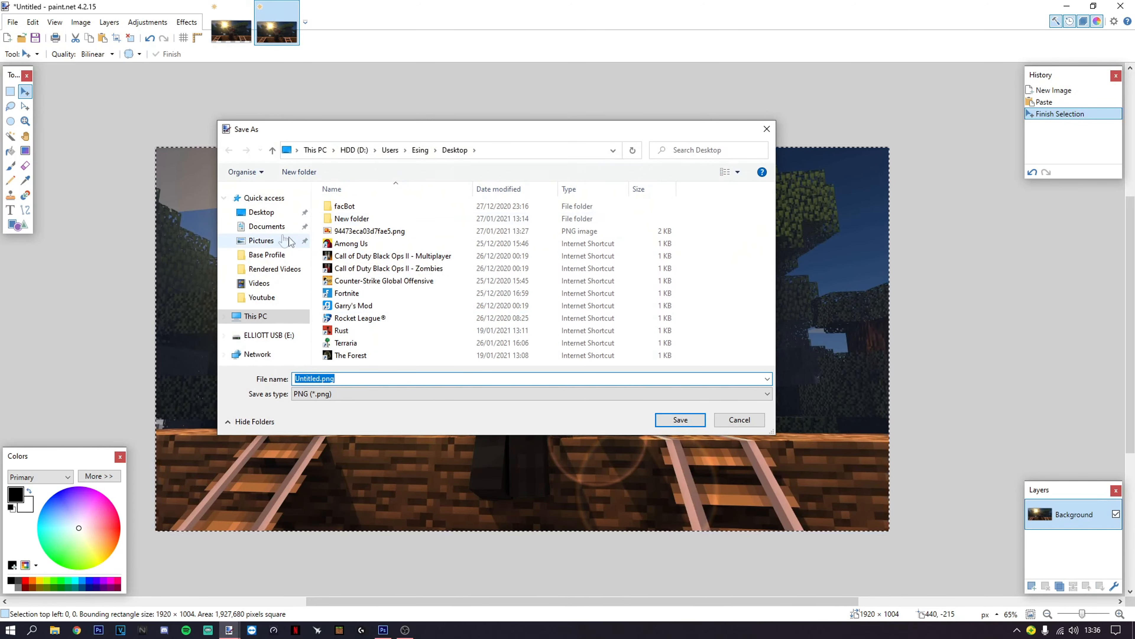
{"action": "left_click", "coordinate": [261, 212]}
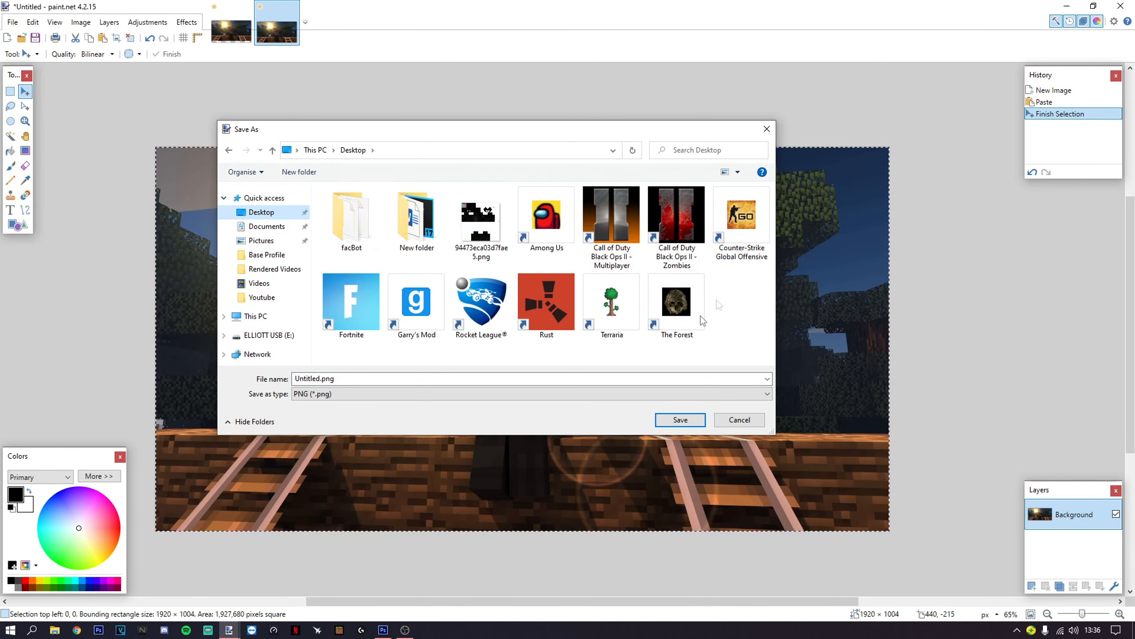
{"action": "left_click", "coordinate": [581, 388]}
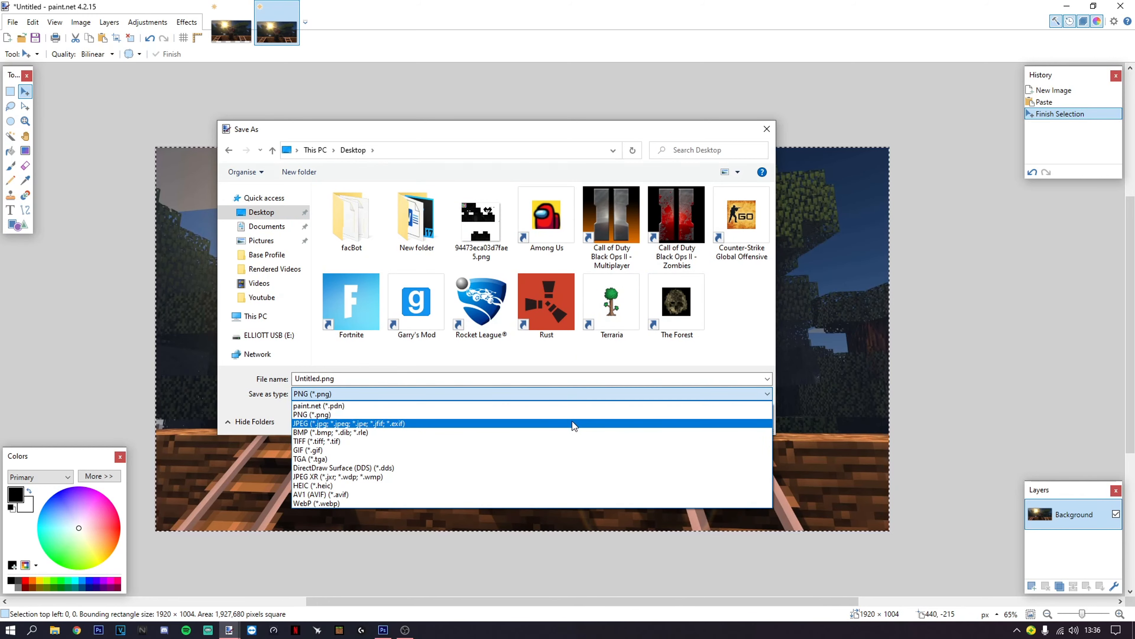
{"action": "left_click", "coordinate": [574, 422]}
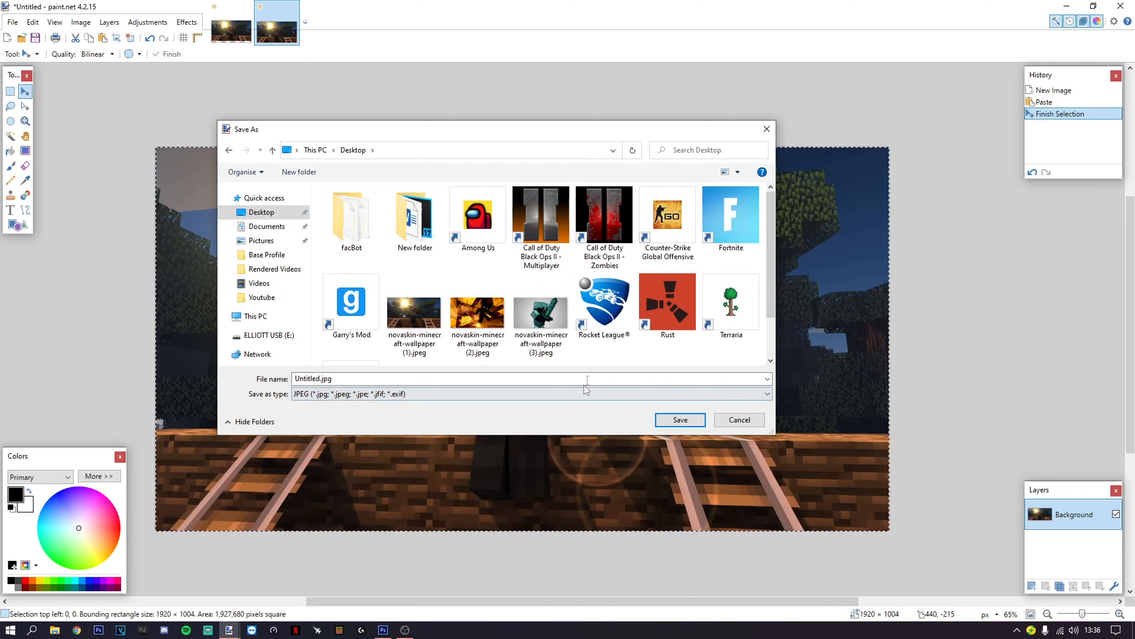
{"action": "left_click", "coordinate": [675, 424]}
{"action": "left_click", "coordinate": [599, 314]}
{"action": "left_click", "coordinate": [659, 408]}
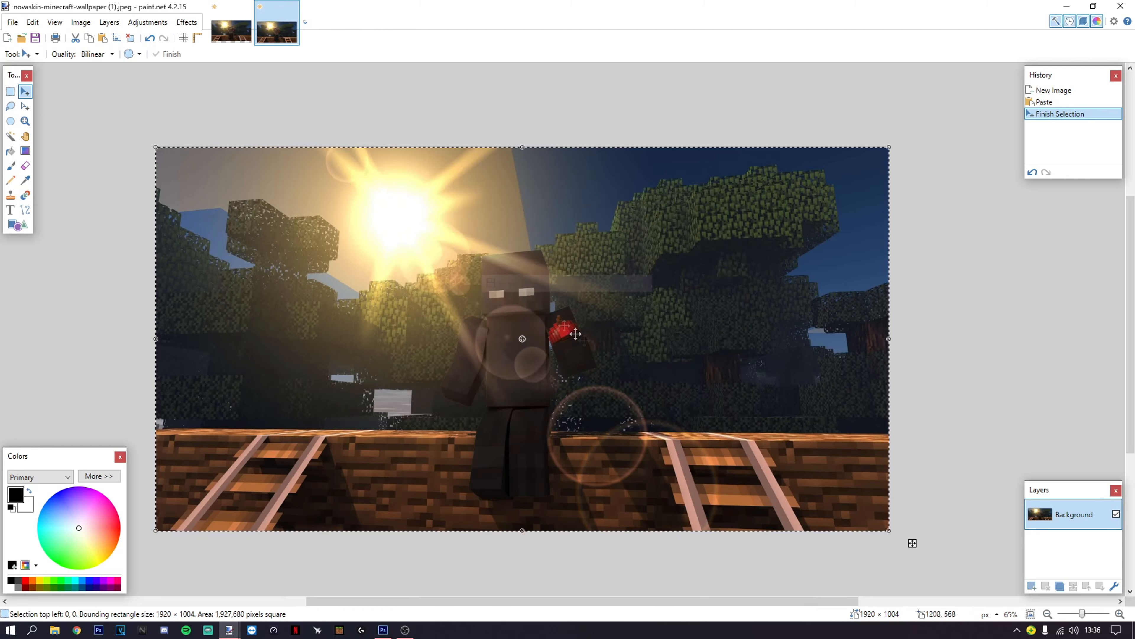
- Open novaskin-minecraft-wallpaper (2).jpeg and close the earlier wallpaper image without saving its changes
{"action": "left_click", "coordinate": [12, 22]}
{"action": "left_click", "coordinate": [27, 51]}
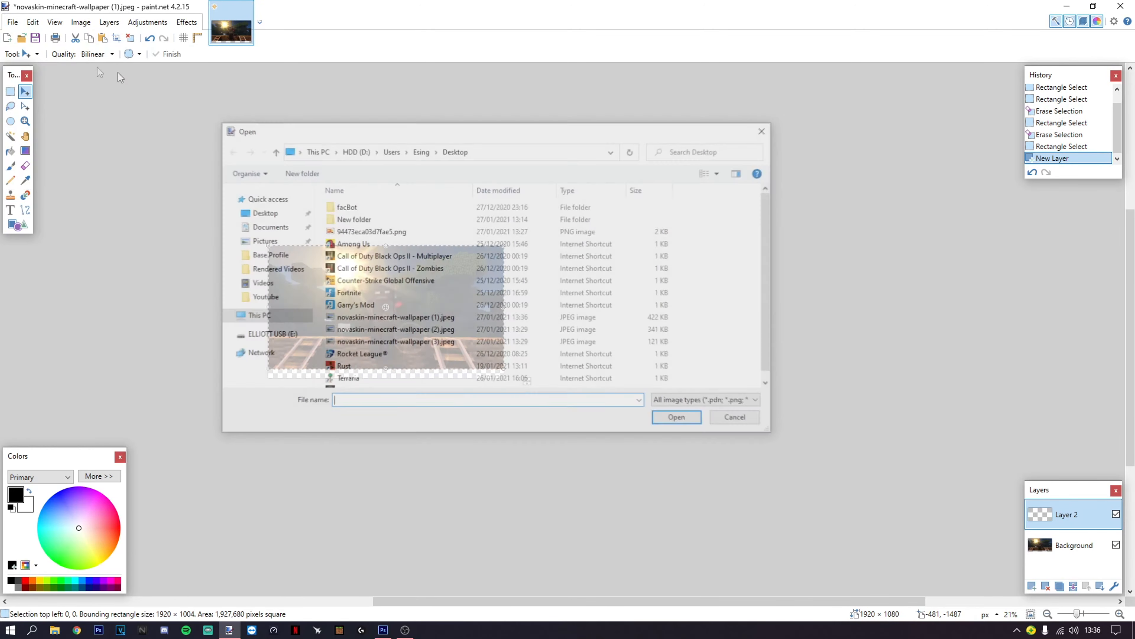
{"action": "double_click", "coordinate": [433, 343]}
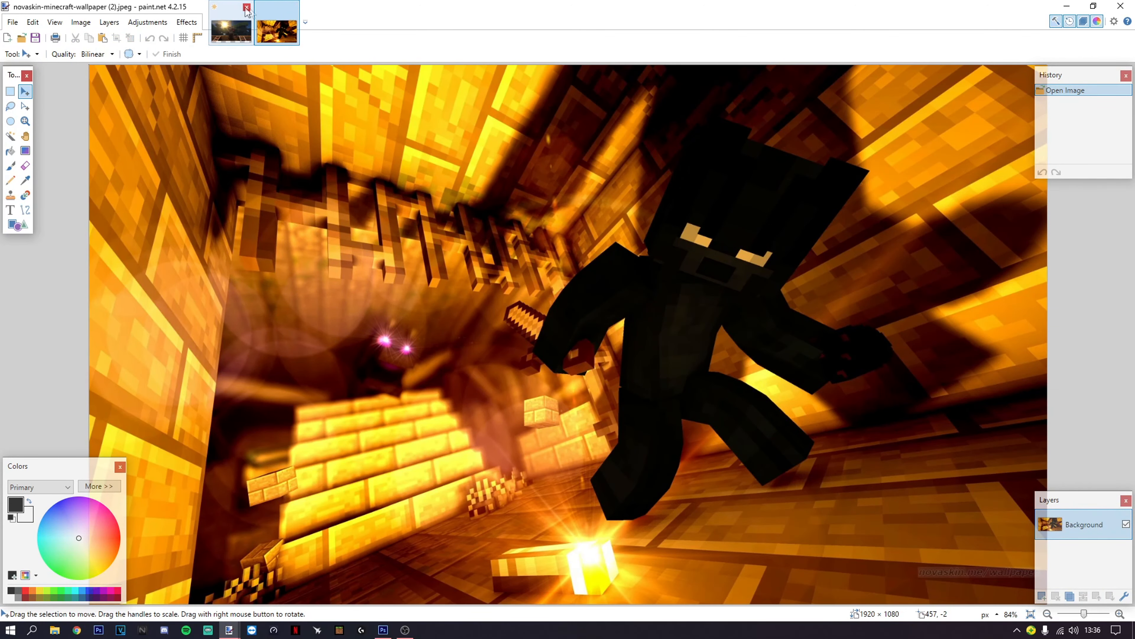
{"action": "left_click", "coordinate": [246, 8]}
{"action": "left_click", "coordinate": [563, 374]}
- Select and erase a full-width strip about 76 px tall along the lower edge of wallpaper (2), covering its watermark
{"action": "scroll", "coordinate": [840, 492], "scroll_direction": "up", "scroll_amount": 6}
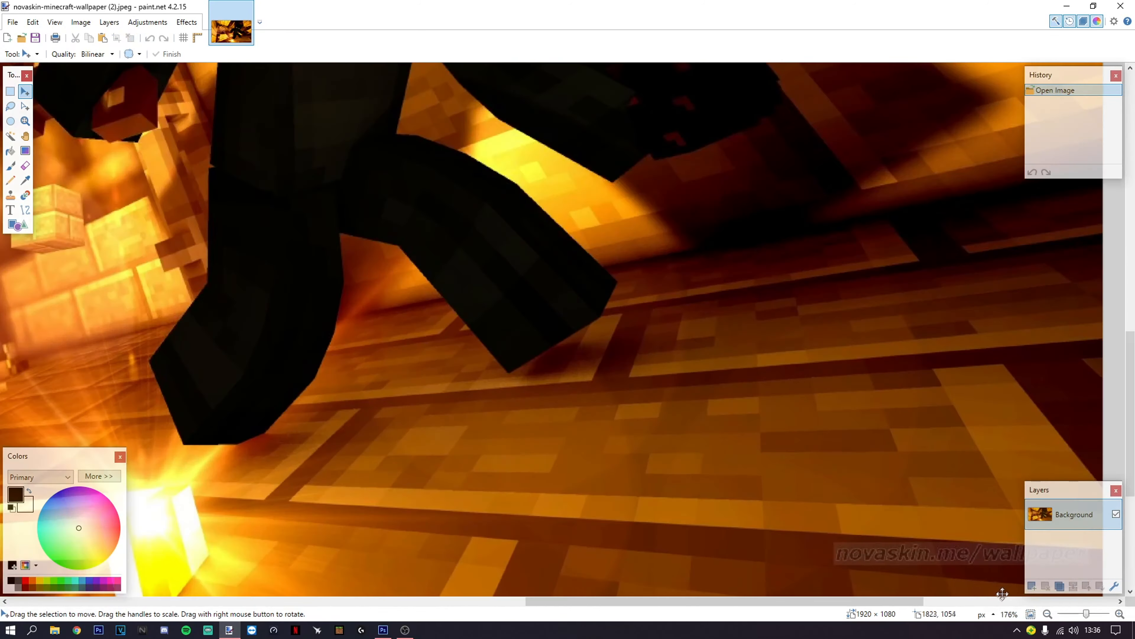
{"action": "left_click_drag", "start_coordinate": [851, 601], "coordinate": [931, 589]}
{"action": "scroll", "coordinate": [715, 447], "scroll_direction": "down", "scroll_amount": 3}
{"action": "left_click", "coordinate": [11, 92]}
{"action": "left_click_drag", "start_coordinate": [781, 286], "coordinate": [461, 418]}
{"action": "scroll", "coordinate": [628, 375], "scroll_direction": "down", "scroll_amount": 6}
{"action": "key", "text": "Delete"}
- Select the remaining 1920 × 1004 px area of wallpaper (2) above the erased strip
{"action": "scroll", "coordinate": [336, 392], "scroll_direction": "up", "scroll_amount": 6}
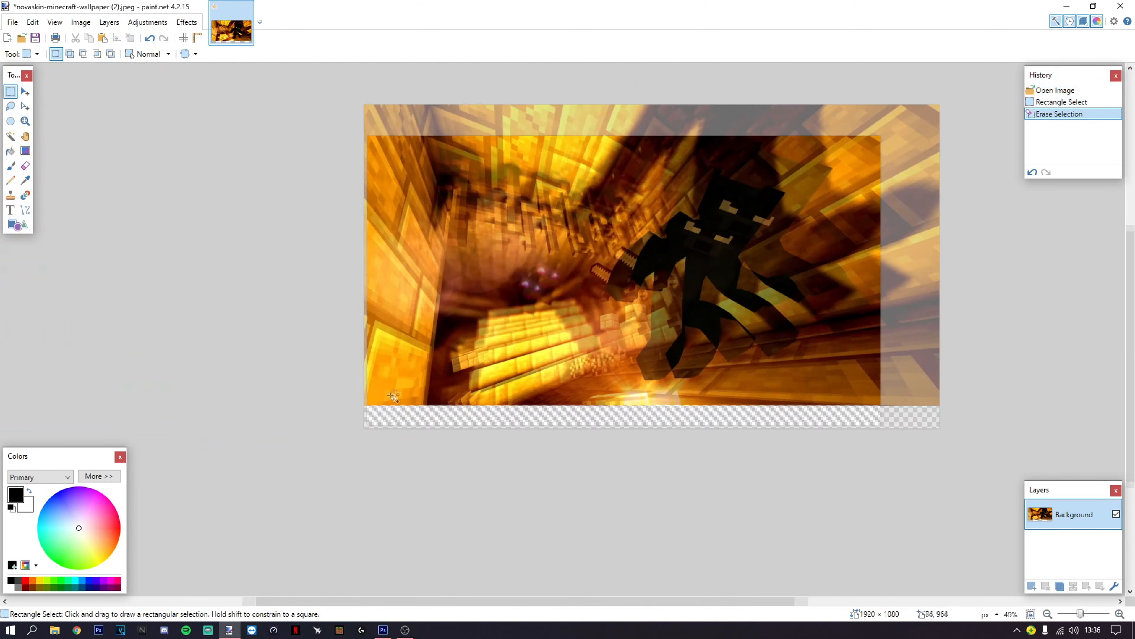
{"action": "left_click_drag", "start_coordinate": [426, 328], "coordinate": [331, 401]}
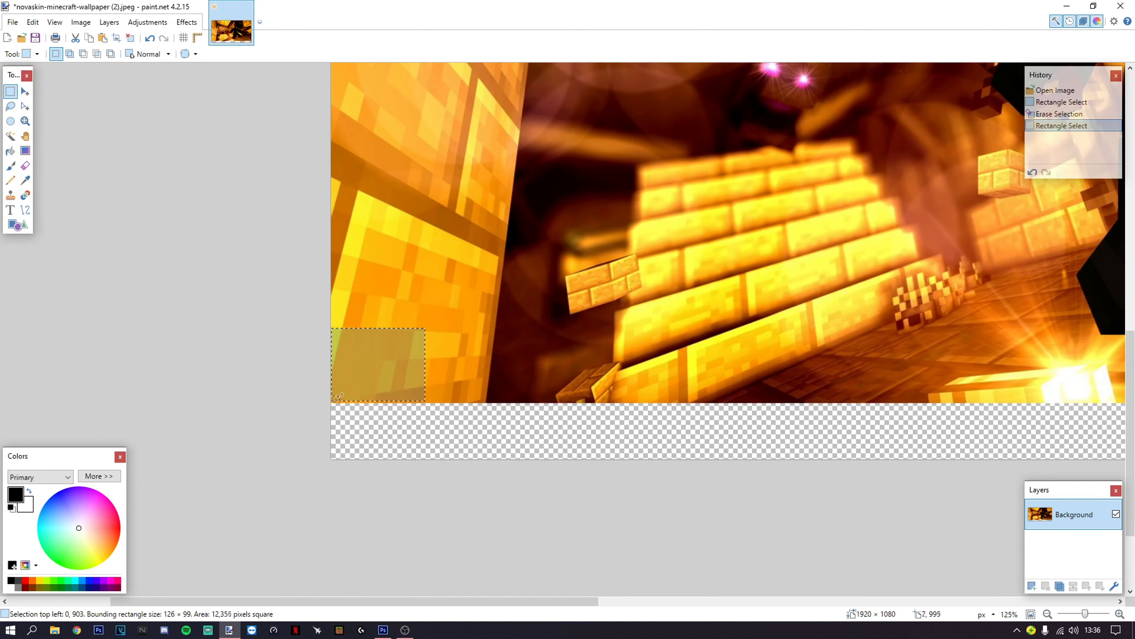
{"action": "scroll", "coordinate": [398, 364], "scroll_direction": "up", "scroll_amount": 3}
{"action": "scroll", "coordinate": [581, 272], "scroll_direction": "down", "scroll_amount": 8}
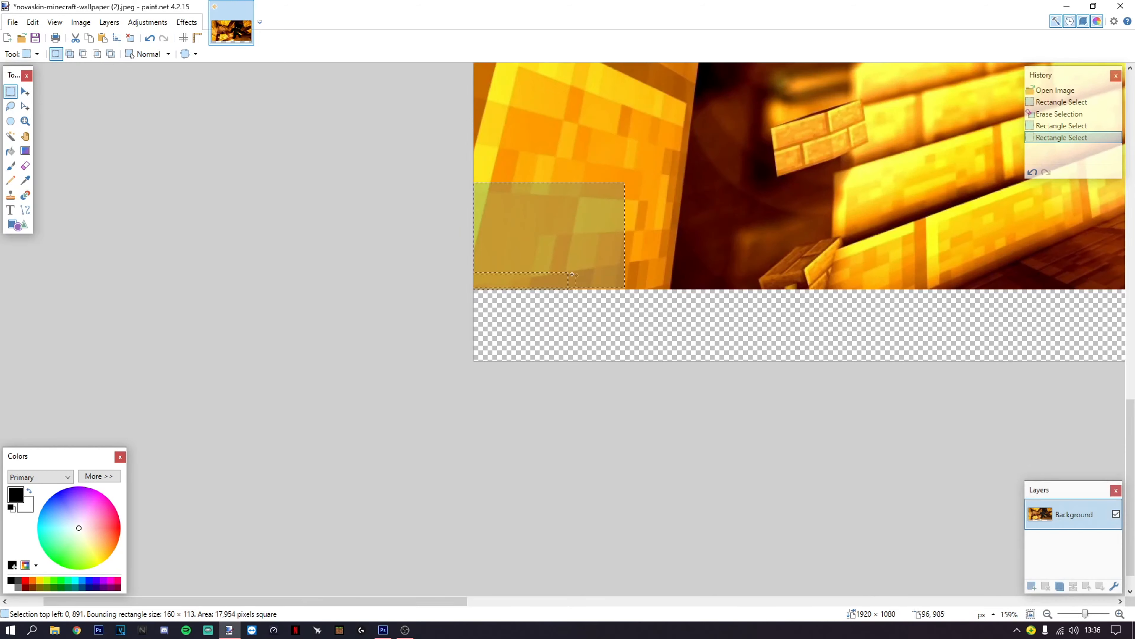
{"action": "left_click_drag", "start_coordinate": [581, 272], "coordinate": [988, 56]}
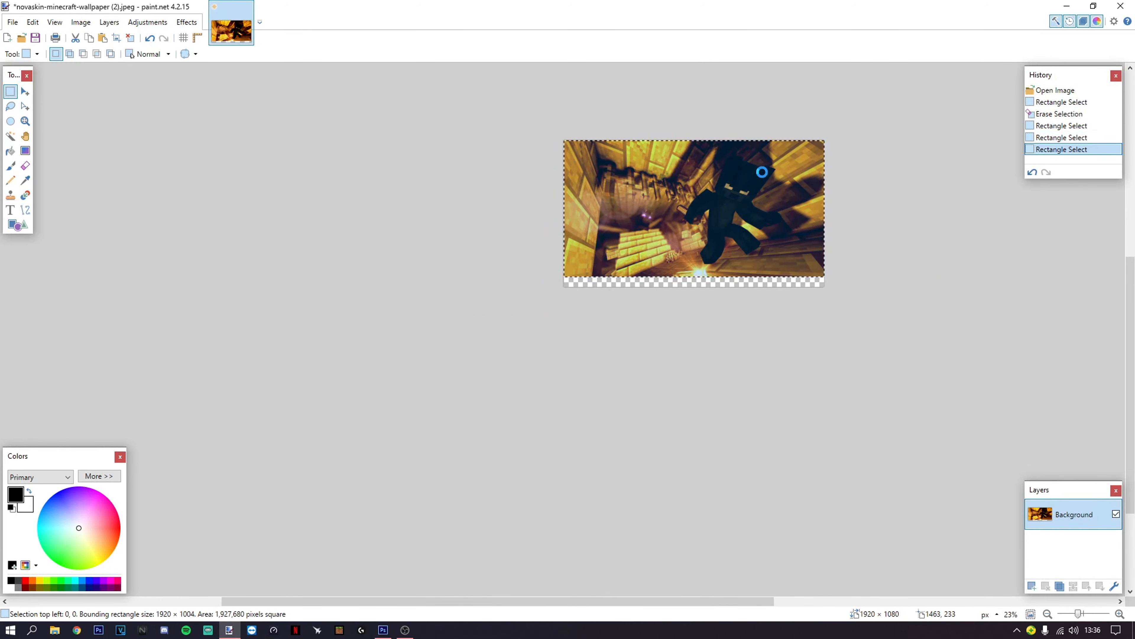
- Transfer the selected area of wallpaper (2) into a new 1920 × 1004 px image
{"action": "key", "text": "ctrl+n"}
{"action": "key", "text": "Return"}
{"action": "key", "text": "ctrl+v"}
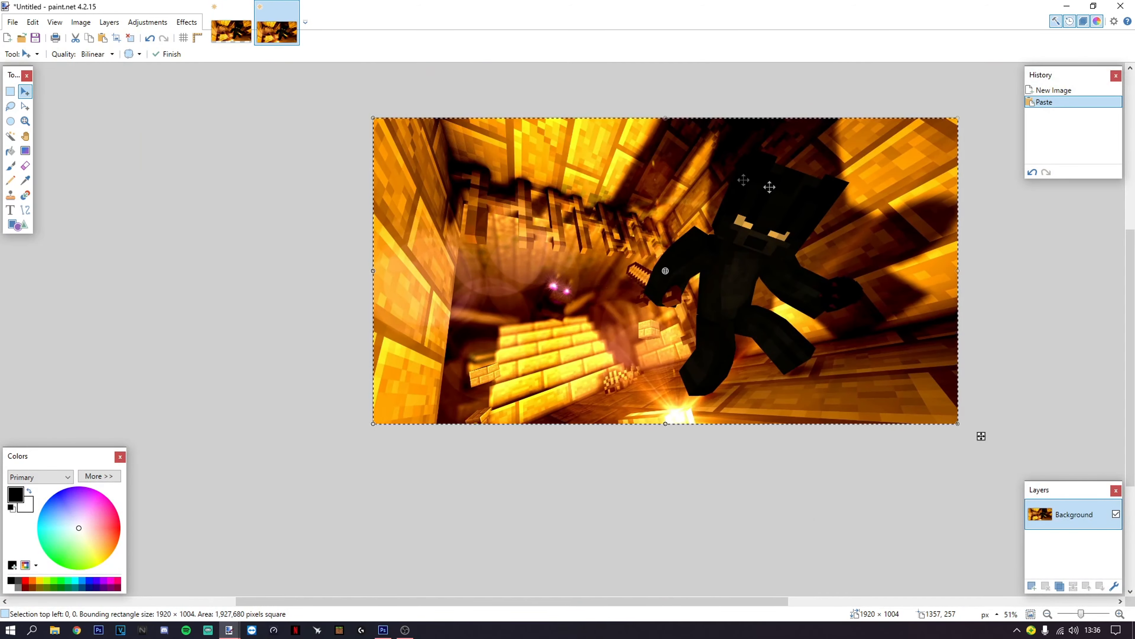
- Save the cropped second wallpaper to the Desktop as a JPEG, replacing novaskin-minecraft-wallpaper (2).jpeg
{"action": "left_click", "coordinate": [12, 24]}
{"action": "left_click", "coordinate": [31, 112]}
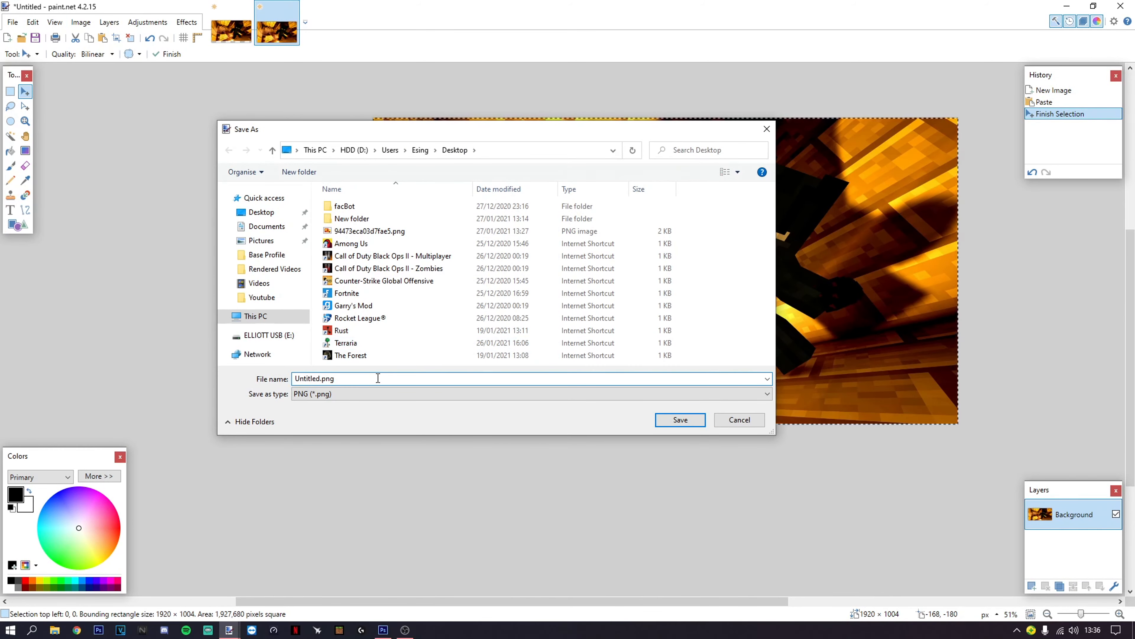
{"action": "left_click", "coordinate": [260, 213]}
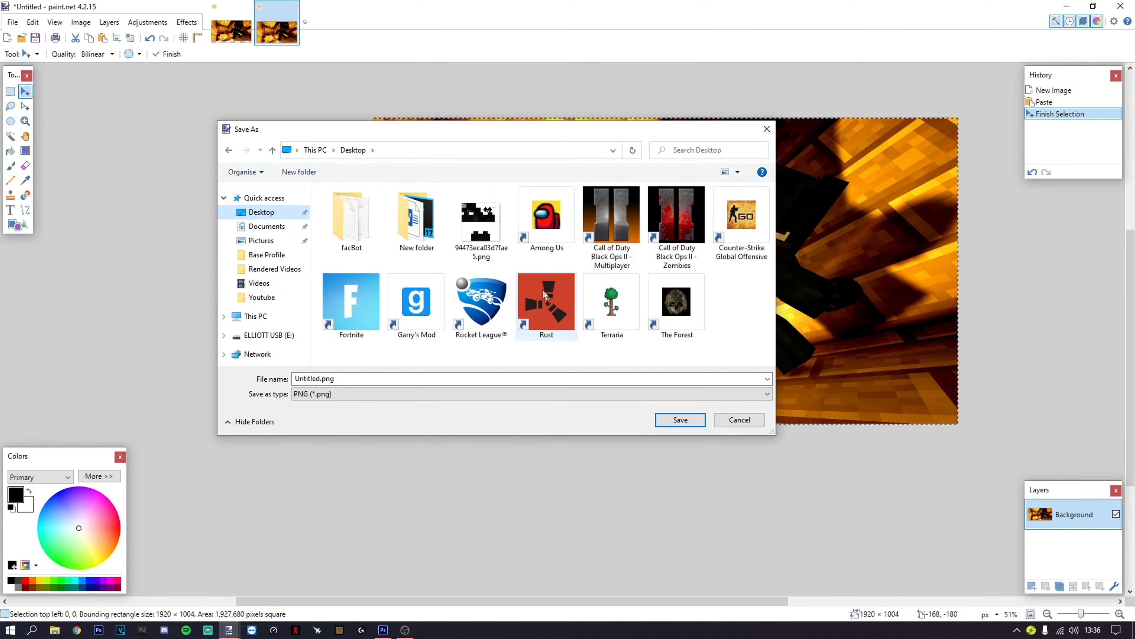
{"action": "left_click", "coordinate": [478, 394]}
{"action": "left_click", "coordinate": [478, 423]}
{"action": "left_click", "coordinate": [478, 313]}
{"action": "left_click", "coordinate": [680, 420]}
{"action": "left_click", "coordinate": [594, 318]}
{"action": "left_click", "coordinate": [661, 408]}
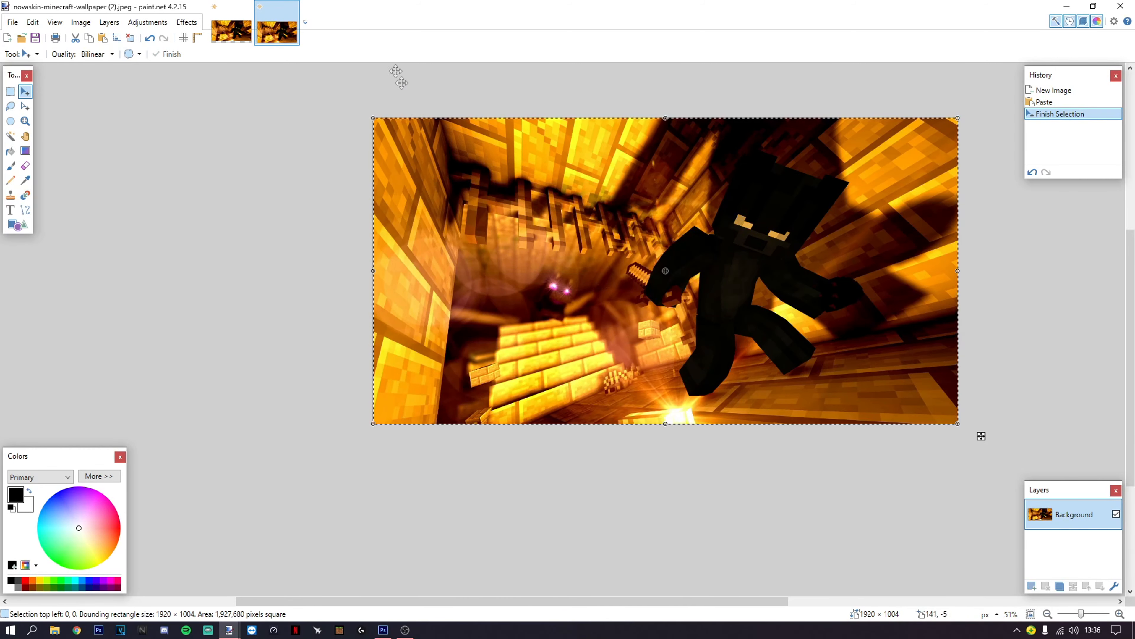
- Open novaskin-minecraft-wallpaper (3).jpeg and close both images of the second wallpaper, discarding unsaved changes
{"action": "left_click", "coordinate": [292, 7]}
{"action": "left_click", "coordinate": [12, 21]}
{"action": "left_click", "coordinate": [27, 48]}
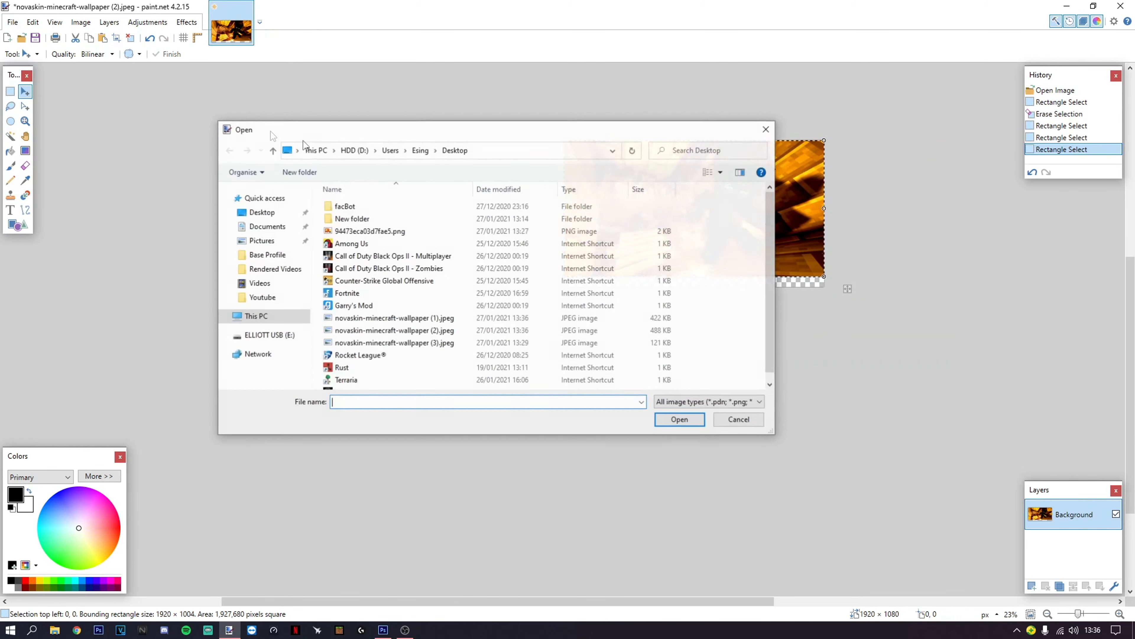
{"action": "left_click", "coordinate": [442, 344]}
{"action": "double_click", "coordinate": [444, 345]}
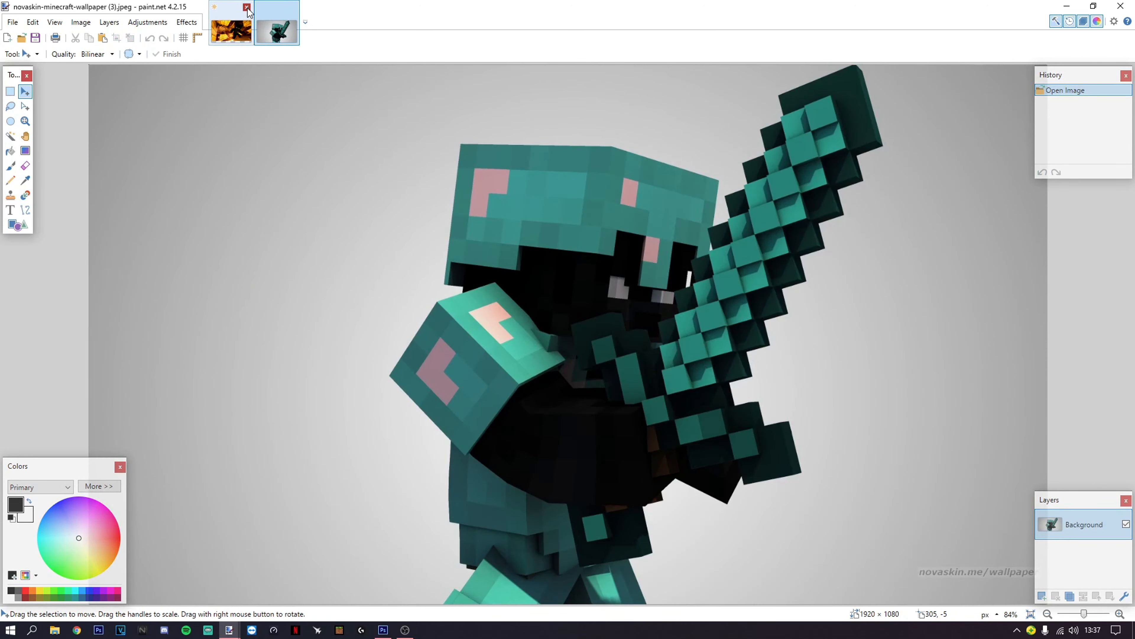
{"action": "left_click", "coordinate": [247, 8]}
{"action": "left_click", "coordinate": [536, 377]}
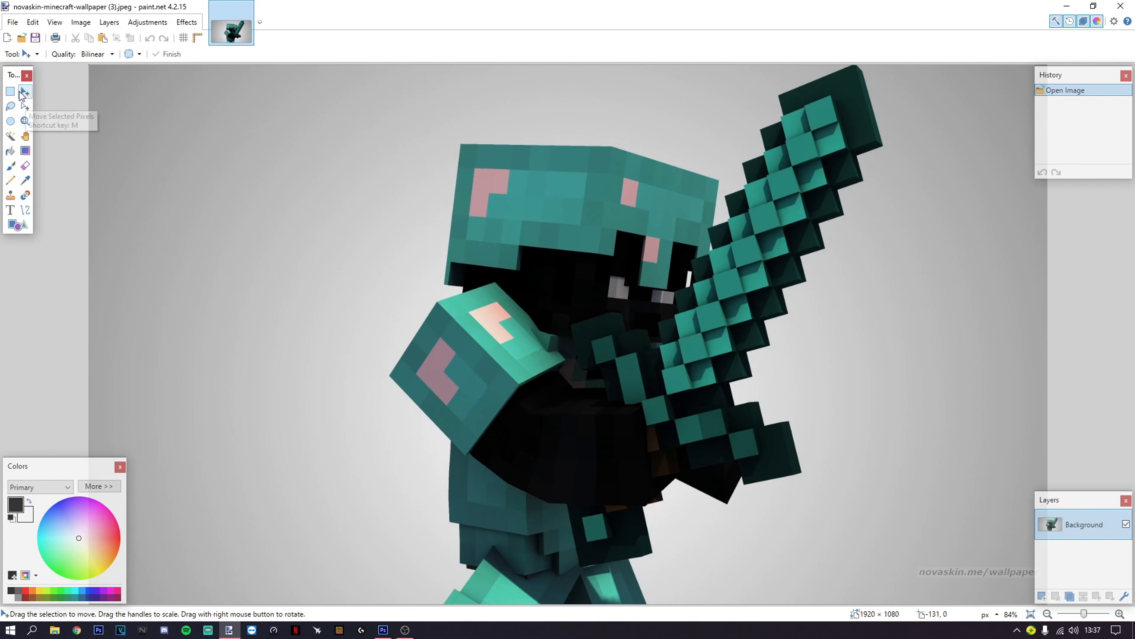
- Select and erase a 1920 × 76 px strip along the lower edge of wallpaper (3), covering the novaskin.me/wallpaper watermark
{"action": "scroll", "coordinate": [1006, 593], "scroll_direction": "up", "scroll_amount": 8}
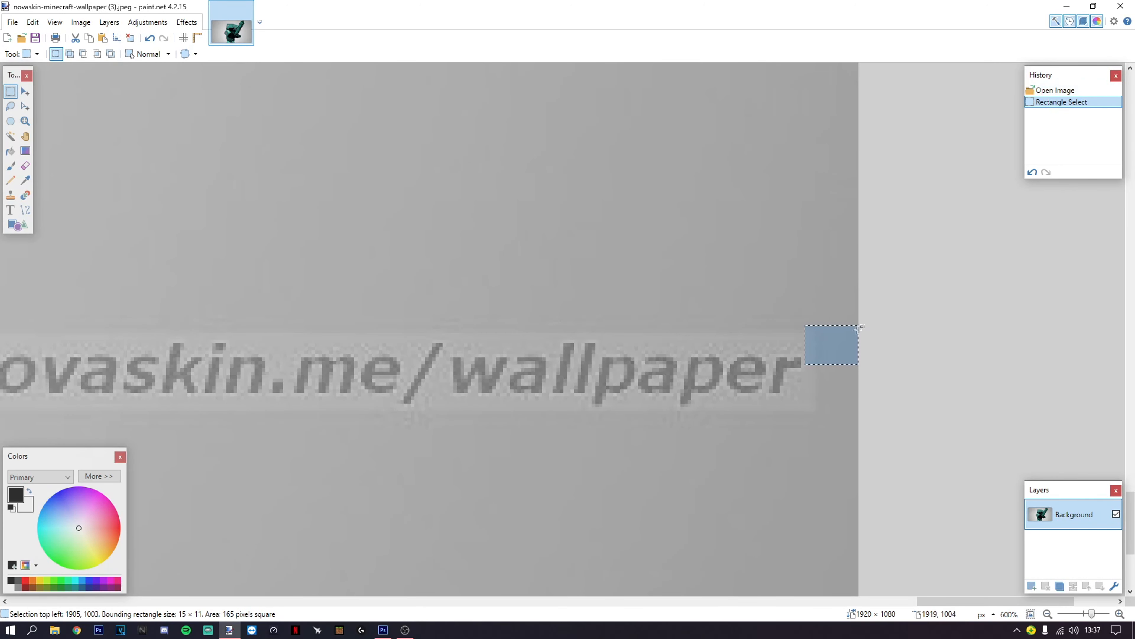
{"action": "left_click", "coordinate": [862, 327]}
{"action": "left_click_drag", "start_coordinate": [822, 345], "coordinate": [0, 558]}
{"action": "scroll", "coordinate": [557, 425], "scroll_direction": "down", "scroll_amount": 8}
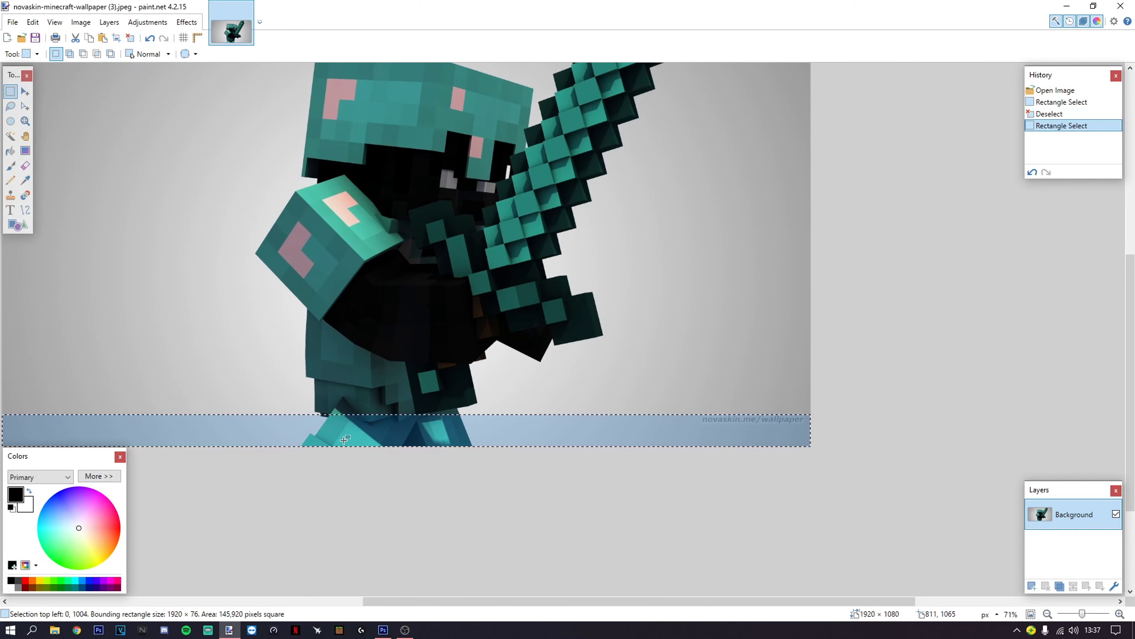
{"action": "key", "text": "Delete"}
- Select the remaining 1920 × 1004 px area of wallpaper (3) above the erased strip
{"action": "scroll", "coordinate": [804, 402], "scroll_direction": "up", "scroll_amount": 5}
{"action": "left_click_drag", "start_coordinate": [843, 366], "coordinate": [717, 311]}
{"action": "scroll", "coordinate": [835, 376], "scroll_direction": "up", "scroll_amount": 4}
{"action": "left_click_drag", "start_coordinate": [841, 343], "coordinate": [383, 116]}
{"action": "scroll", "coordinate": [678, 262], "scroll_direction": "down", "scroll_amount": 4}
{"action": "scroll", "coordinate": [679, 261], "scroll_direction": "down", "scroll_amount": 10}
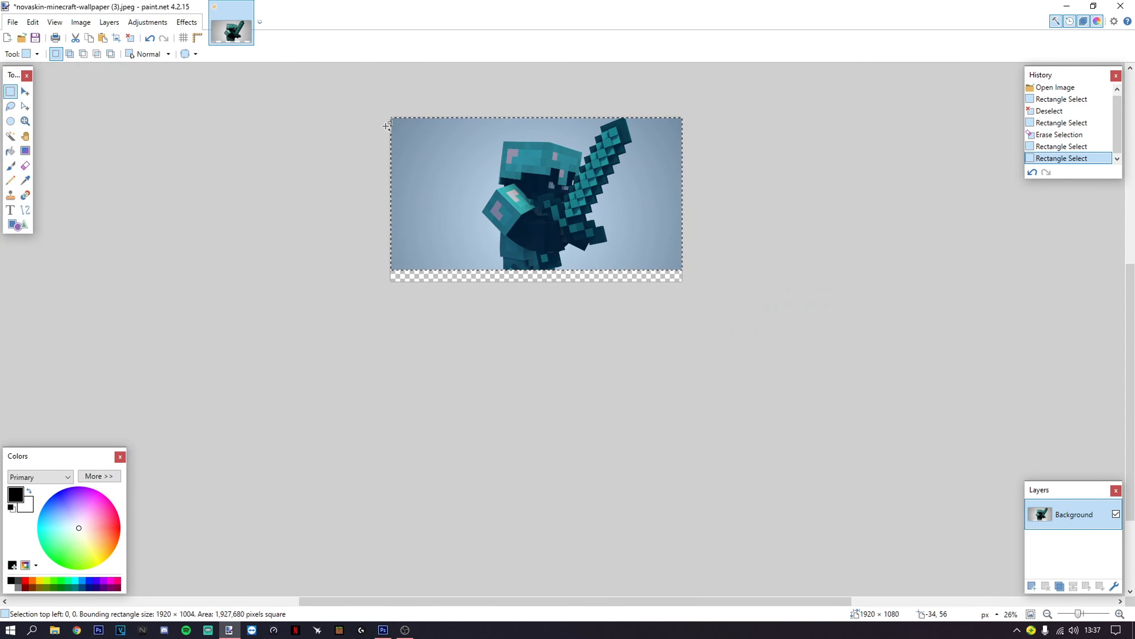
- Copy the selected area of wallpaper (3) and paste it into a new 1920 × 1004 px image
{"action": "key", "text": "ctrl+c"}
{"action": "key", "text": "ctrl+n"}
{"action": "key", "text": "Return"}
{"action": "key", "text": "ctrl+v"}
{"action": "scroll", "coordinate": [450, 190], "scroll_direction": "down", "scroll_amount": 4}
- Save the cropped third wallpaper to the Desktop as a JPEG, replacing novaskin-minecraft-wallpaper (3).jpeg
{"action": "left_click", "coordinate": [13, 23]}
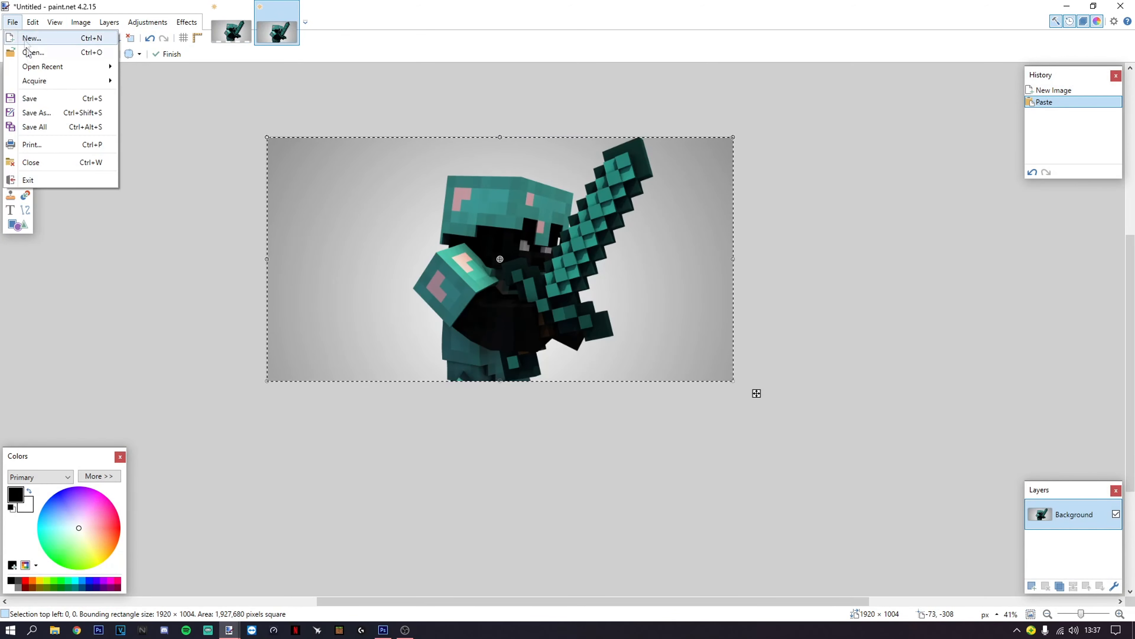
{"action": "left_click", "coordinate": [35, 113]}
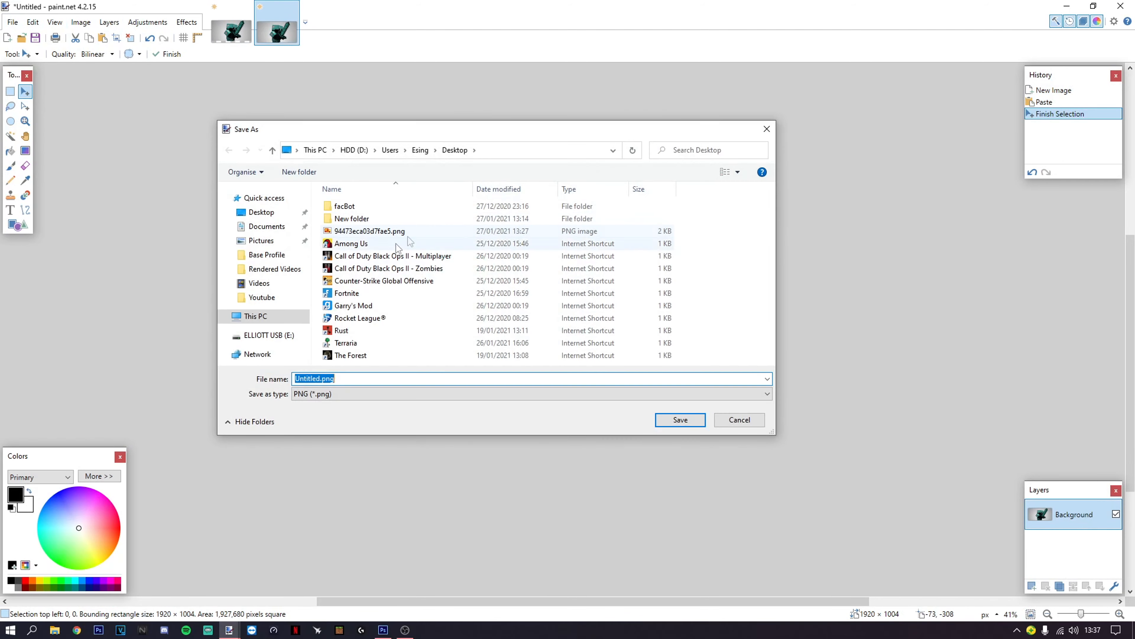
{"action": "left_click", "coordinate": [370, 397]}
{"action": "left_click", "coordinate": [375, 427]}
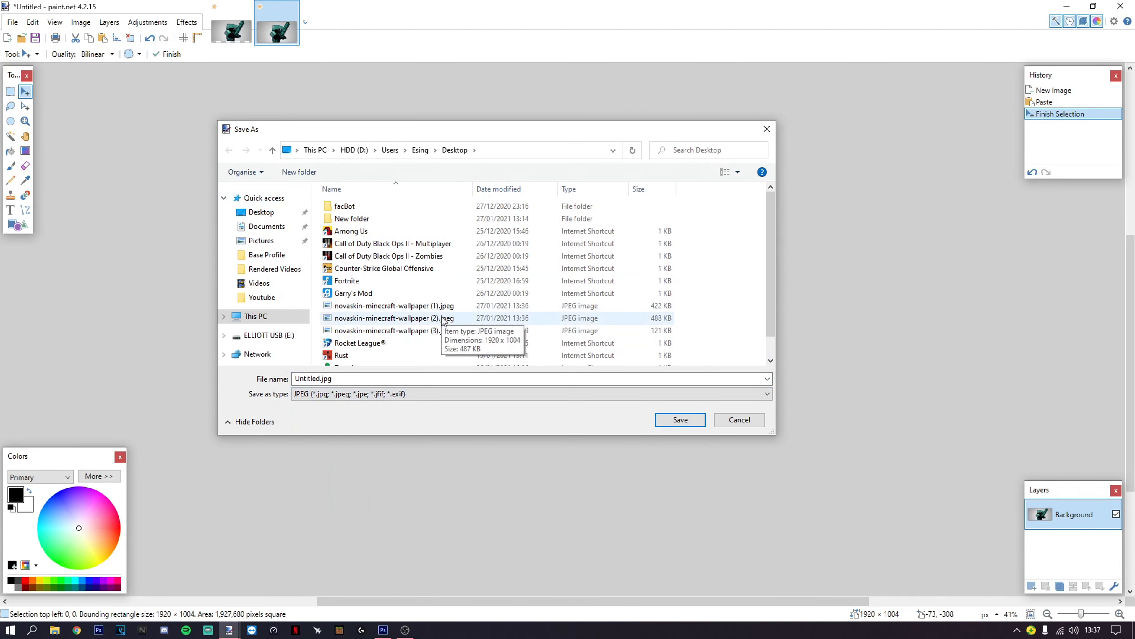
{"action": "left_click", "coordinate": [262, 212]}
{"action": "left_click", "coordinate": [542, 309]}
{"action": "left_click", "coordinate": [680, 419]}
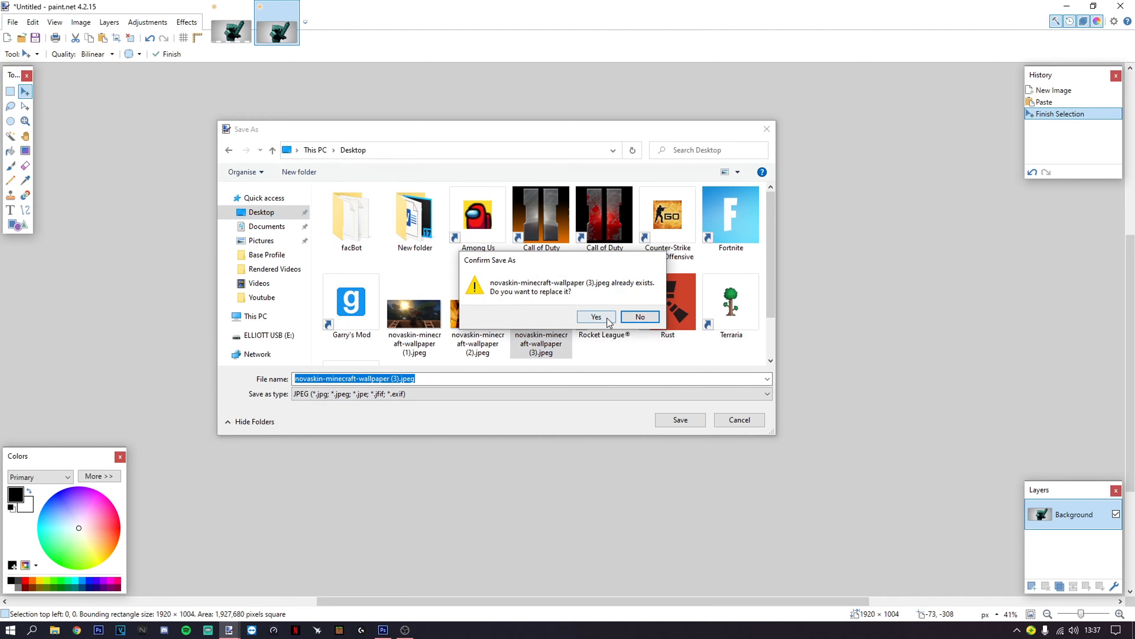
{"action": "left_click", "coordinate": [609, 321]}
{"action": "left_click", "coordinate": [662, 410]}
- Close paint.net without saving the remaining changes and switch to Photoshop with Banner Template.psd
{"action": "left_click", "coordinate": [1121, 6]}
{"action": "left_click", "coordinate": [571, 376]}
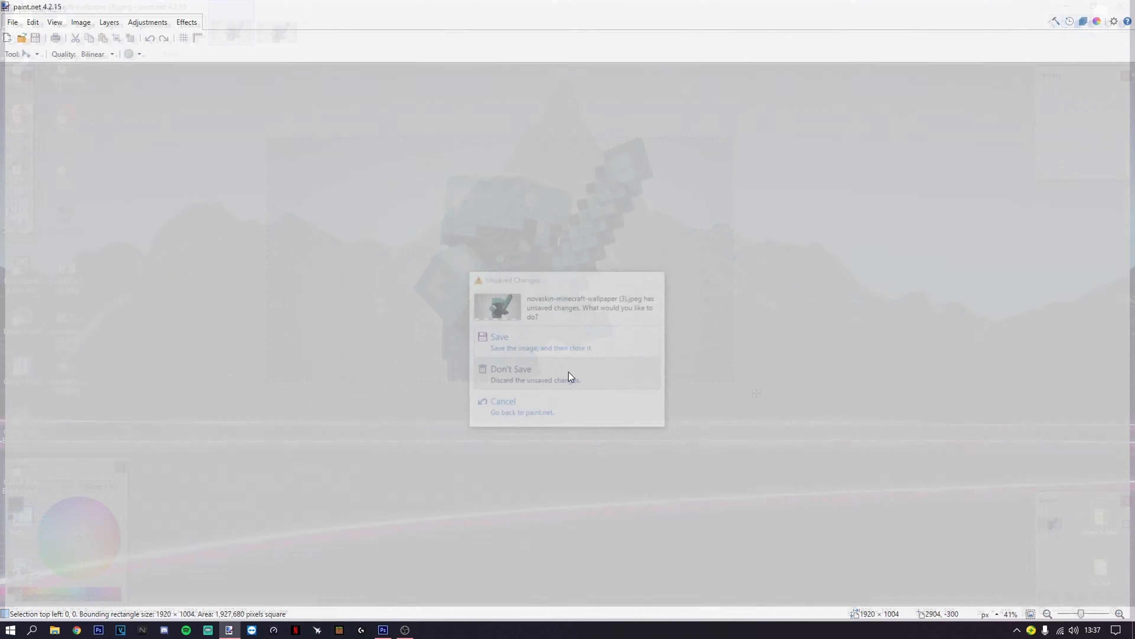
{"action": "left_click", "coordinate": [387, 627]}
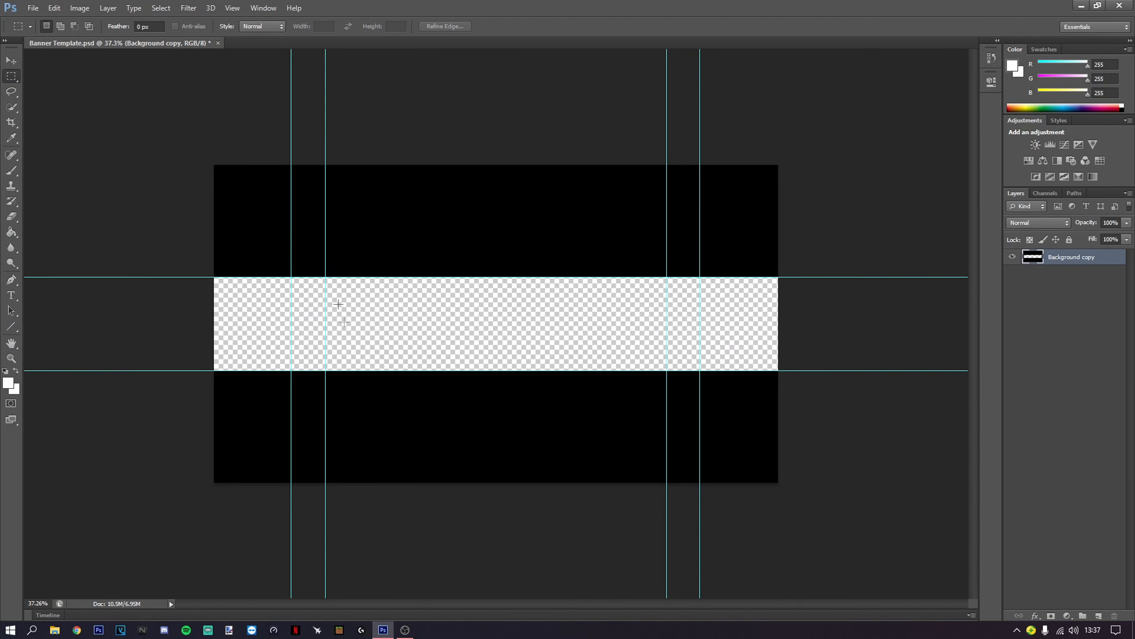
- Place novaskin-minecraft-wallpaper (3).jpeg from the Desktop into the banner template at its default size
{"action": "left_click", "coordinate": [33, 8]}
{"action": "left_click", "coordinate": [86, 200]}
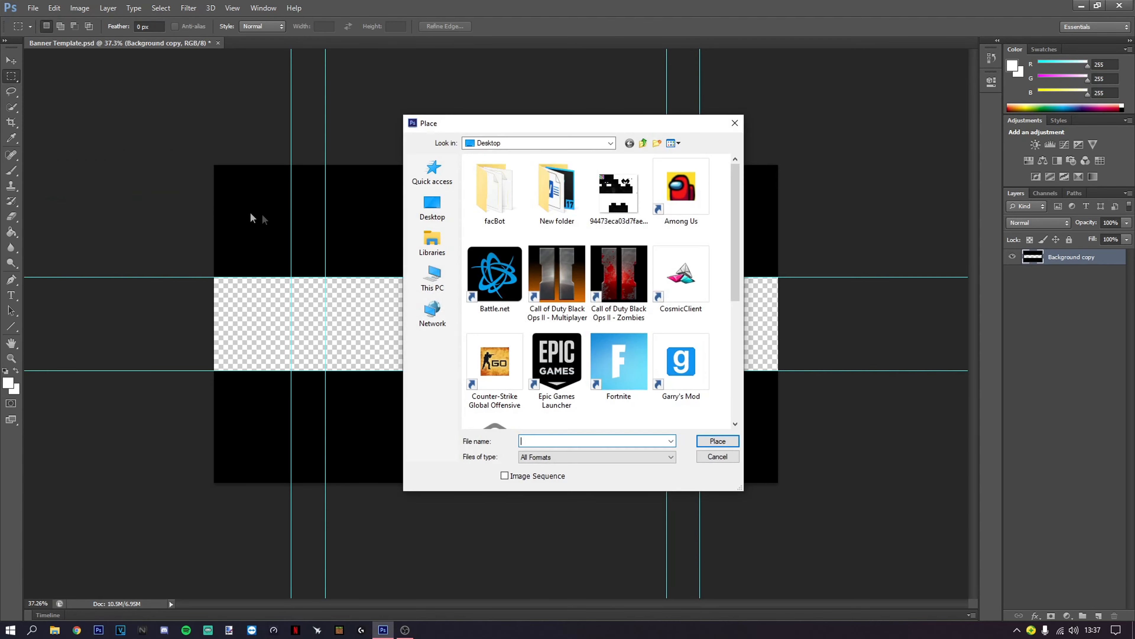
{"action": "scroll", "coordinate": [736, 245], "scroll_direction": "down", "scroll_amount": 5}
{"action": "left_click", "coordinate": [684, 324]}
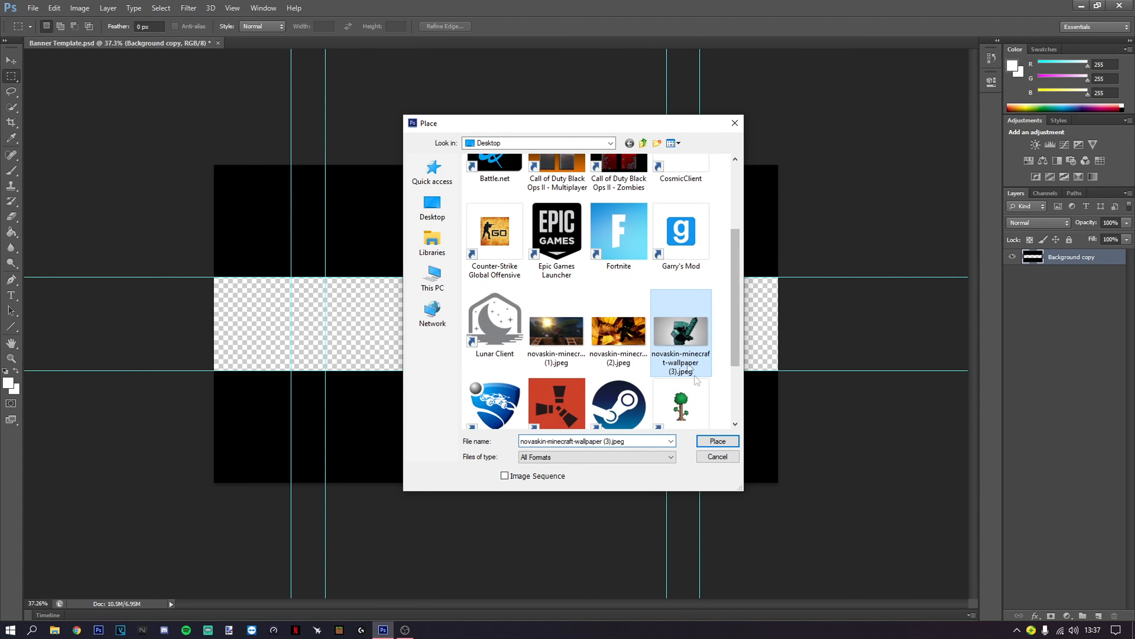
{"action": "left_click", "coordinate": [717, 441]}
{"action": "key", "text": "Return"}
- Place novaskin-minecraft-wallpaper (2).jpeg from the Desktop into the banner template at its default size
{"action": "left_click", "coordinate": [33, 8]}
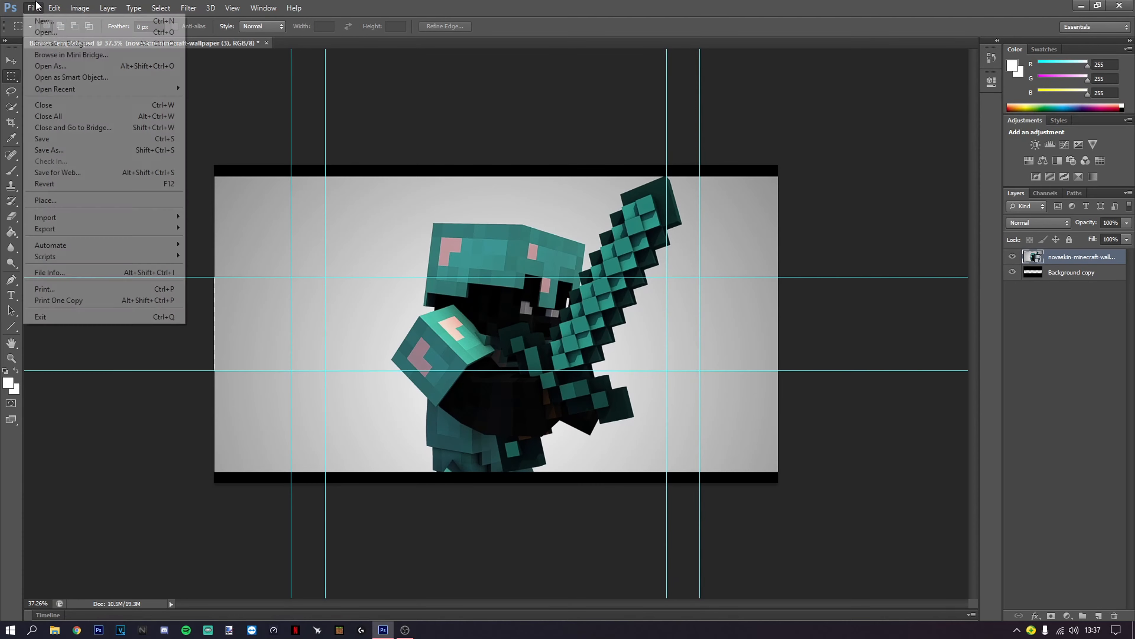
{"action": "left_click", "coordinate": [71, 200]}
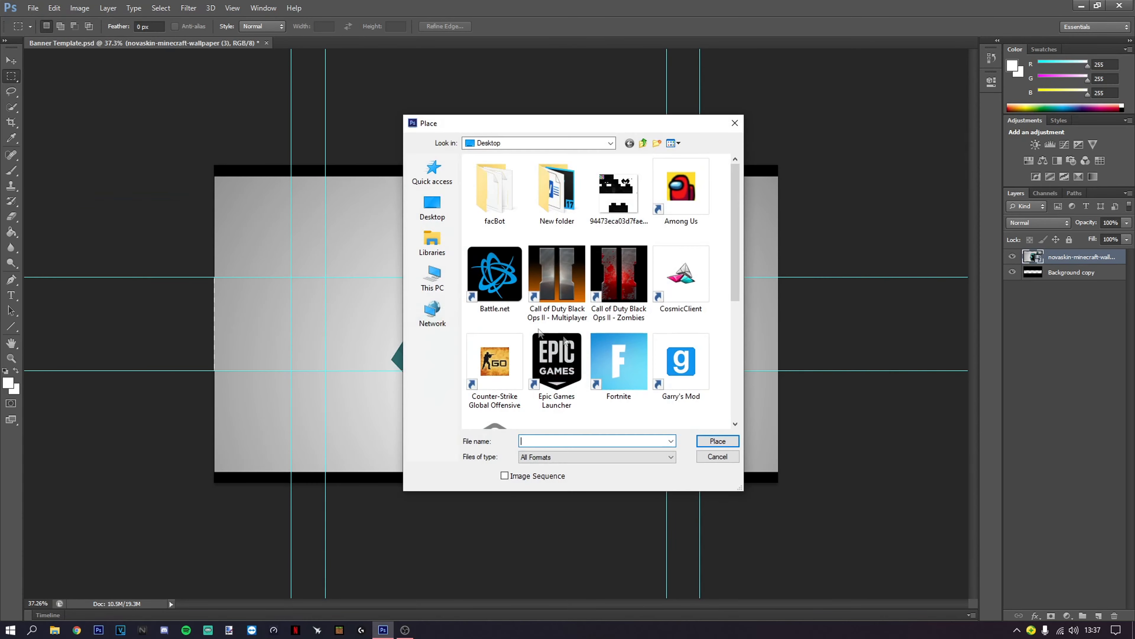
{"action": "scroll", "coordinate": [736, 291], "scroll_direction": "down", "scroll_amount": 3}
{"action": "left_click", "coordinate": [619, 320]}
{"action": "left_click", "coordinate": [718, 441]}
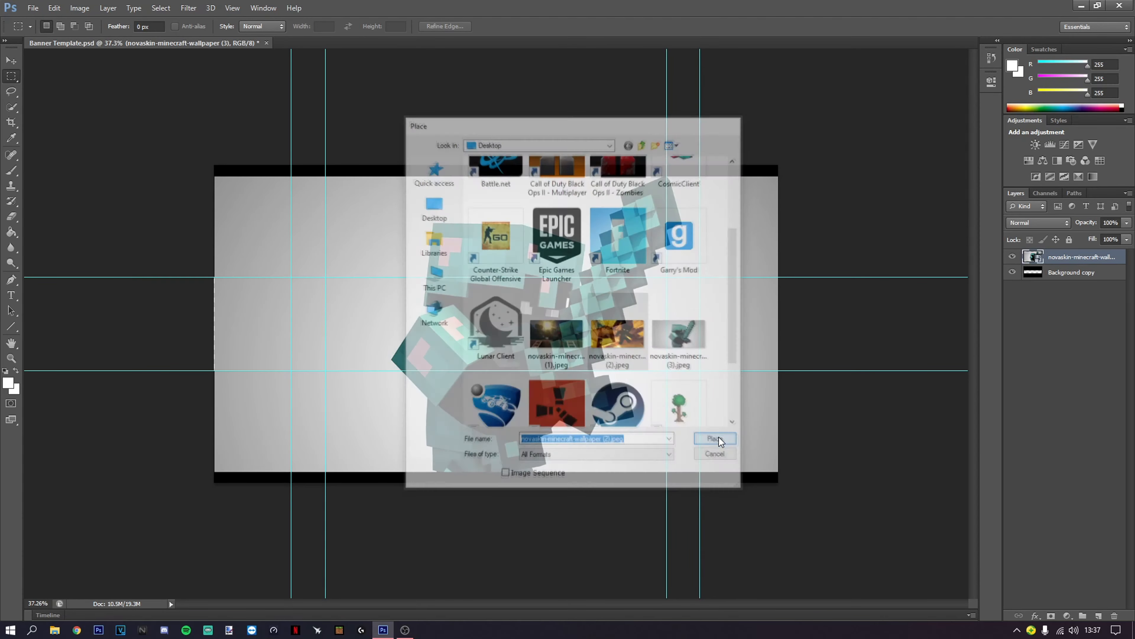
{"action": "key", "text": "Return"}
- Place novaskin-minecraft-wallpaper (1).jpeg from the Desktop into the banner template at its default size
{"action": "left_click", "coordinate": [33, 8]}
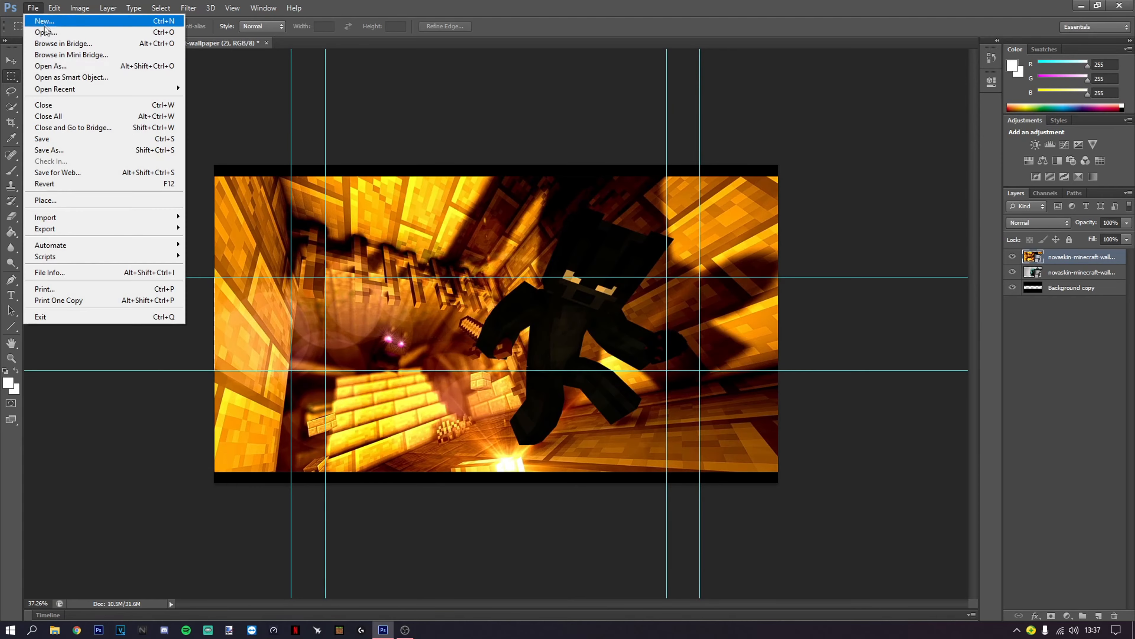
{"action": "left_click", "coordinate": [58, 200]}
{"action": "scroll", "coordinate": [667, 352], "scroll_direction": "down", "scroll_amount": 5}
{"action": "double_click", "coordinate": [631, 335]}
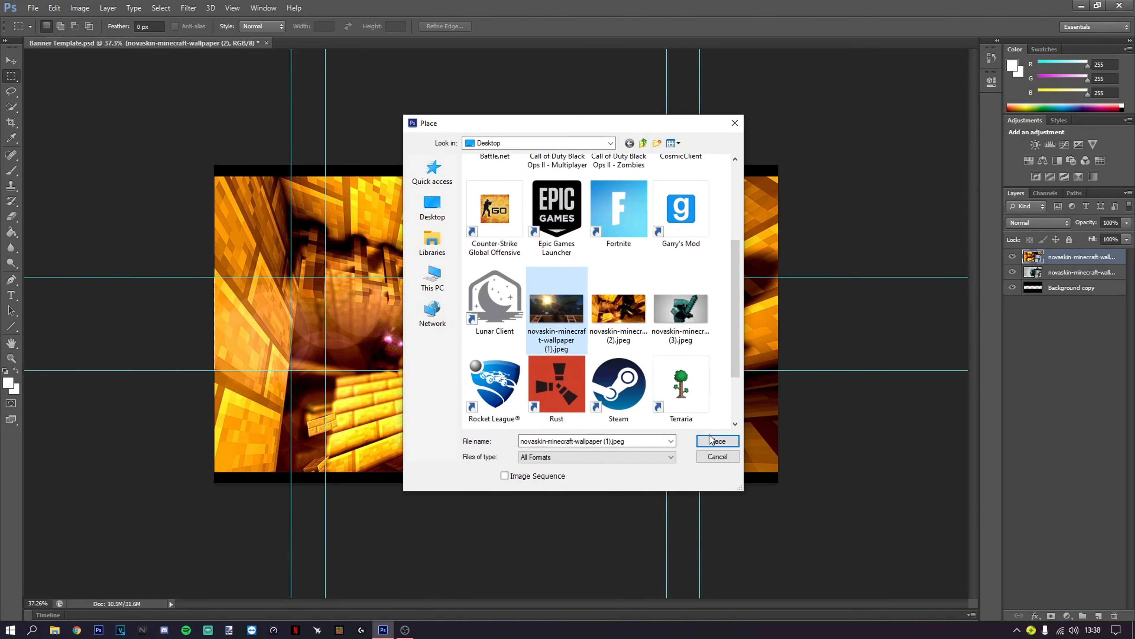
{"action": "key", "text": "Return"}
- Hide the layers of wallpapers (1) and (2), and rasterize all three wallpaper layers
{"action": "left_click_drag", "start_coordinate": [1012, 256], "coordinate": [1012, 272]}
{"action": "left_click", "coordinate": [1067, 290]}
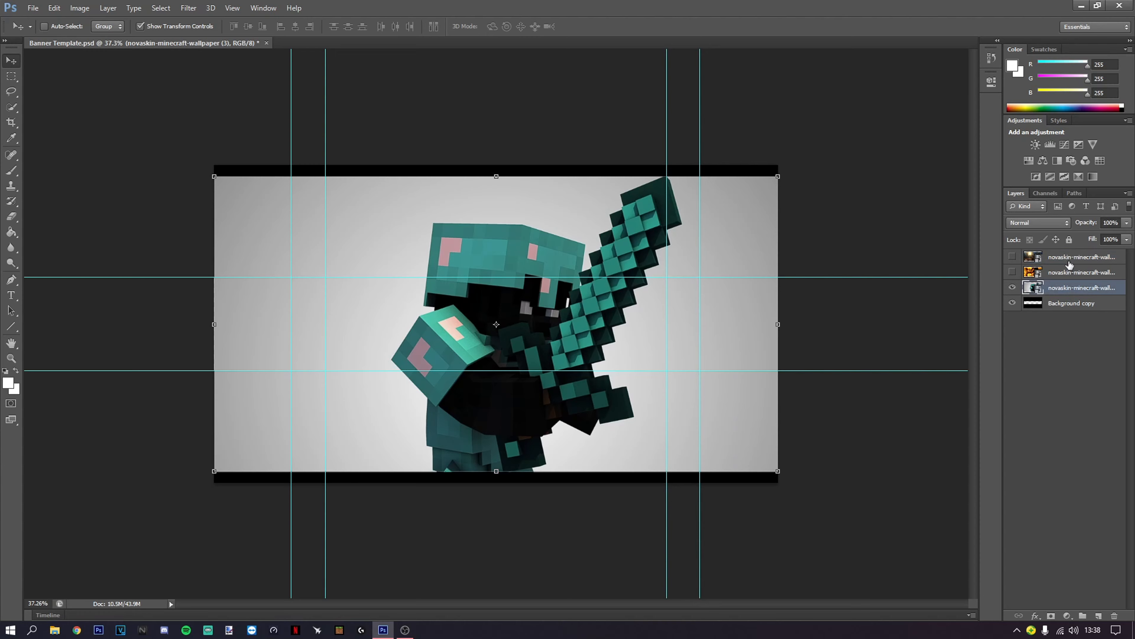
{"action": "left_click", "coordinate": [1068, 259], "text": "shift"}
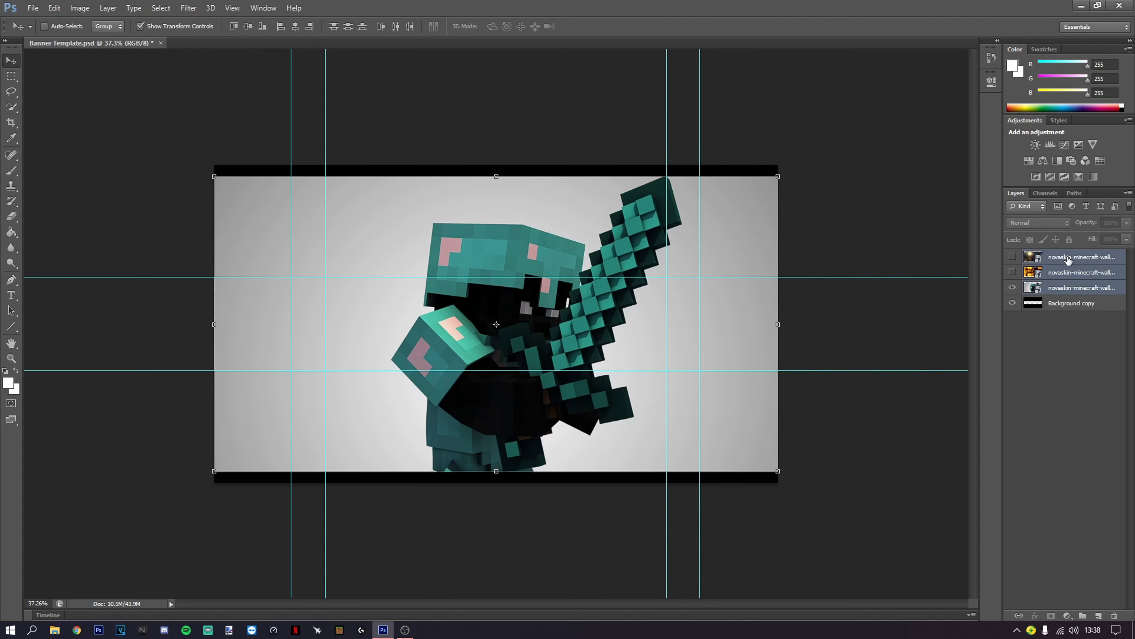
{"action": "right_click", "coordinate": [1069, 262]}
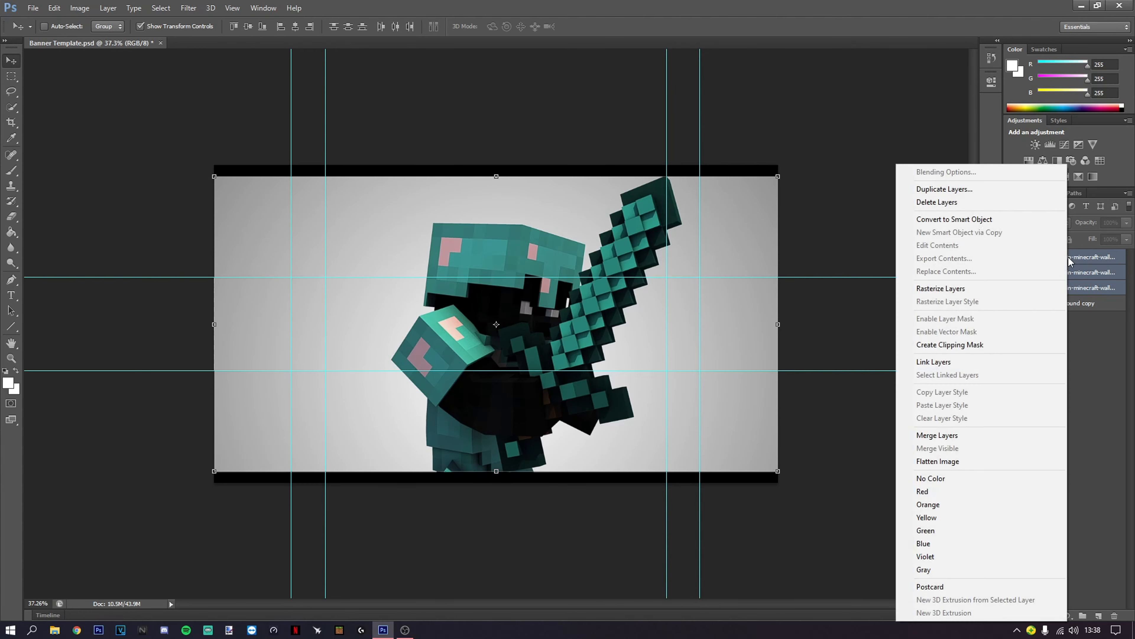
{"action": "left_click", "coordinate": [948, 290]}
- Scale the three wallpaper layers together to about 46%, keeping them against the left edge of the banner
{"action": "left_click_drag", "start_coordinate": [214, 176], "coordinate": [269, 273]}
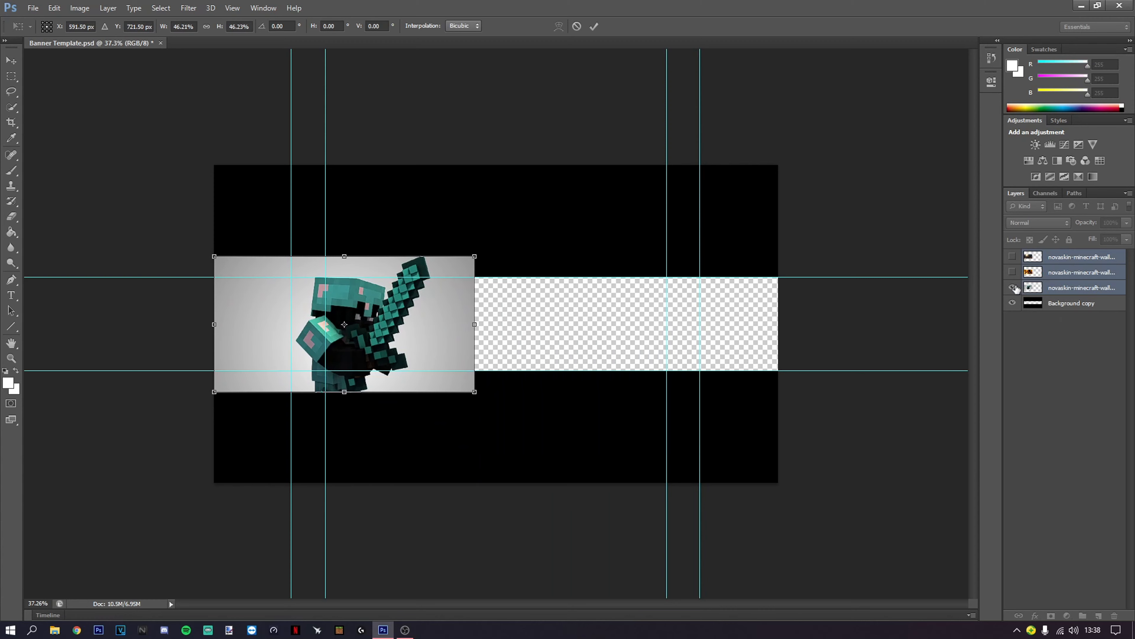
{"action": "key", "text": "m"}
{"action": "left_click", "coordinate": [532, 236]}
- Show the two hidden wallpaper layers and move all three wallpaper layers below Background copy
{"action": "left_click", "coordinate": [1013, 272]}
{"action": "left_click", "coordinate": [1013, 256]}
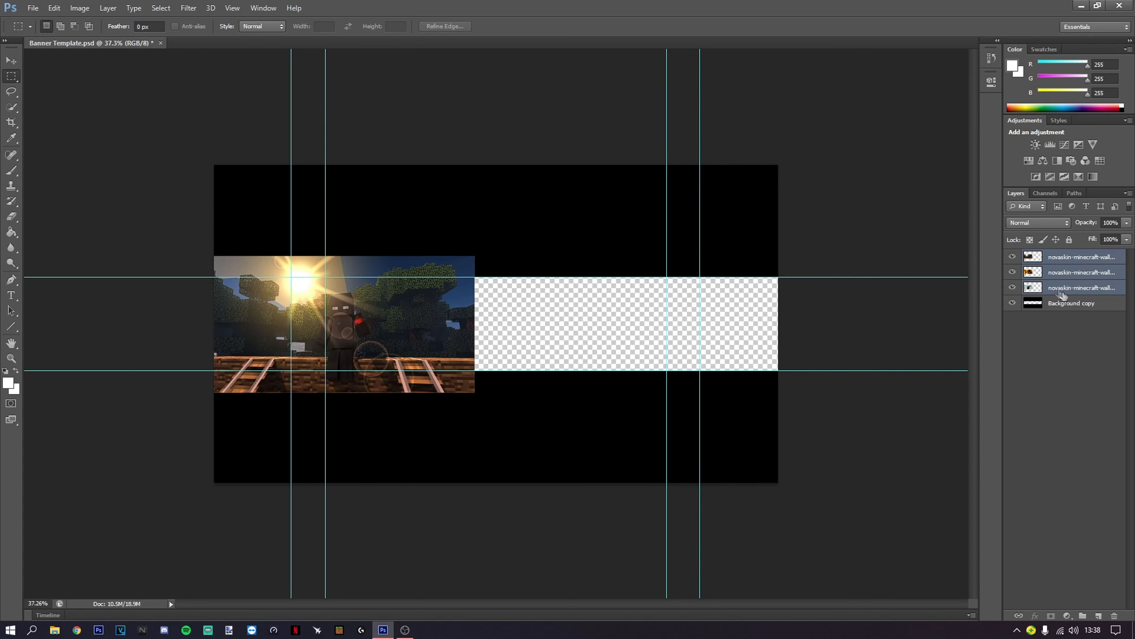
{"action": "left_click_drag", "start_coordinate": [1064, 284], "coordinate": [1066, 253]}
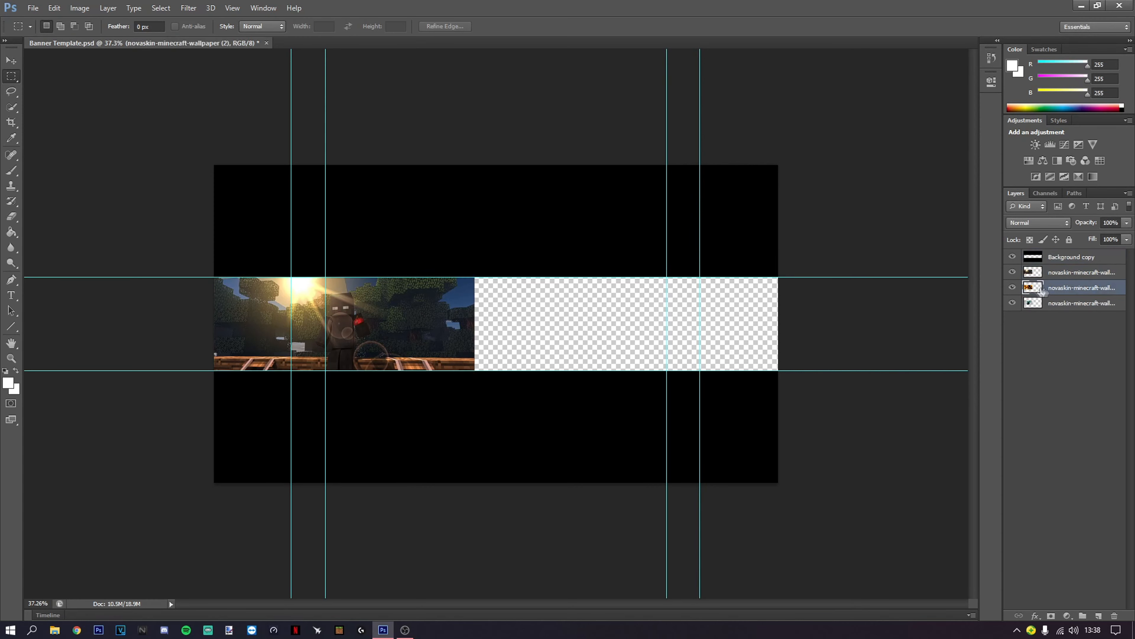
- Move the golden wallpaper (2) to the middle of the banner strip and bring its layer above wallpaper (1)
{"action": "left_click", "coordinate": [10, 61]}
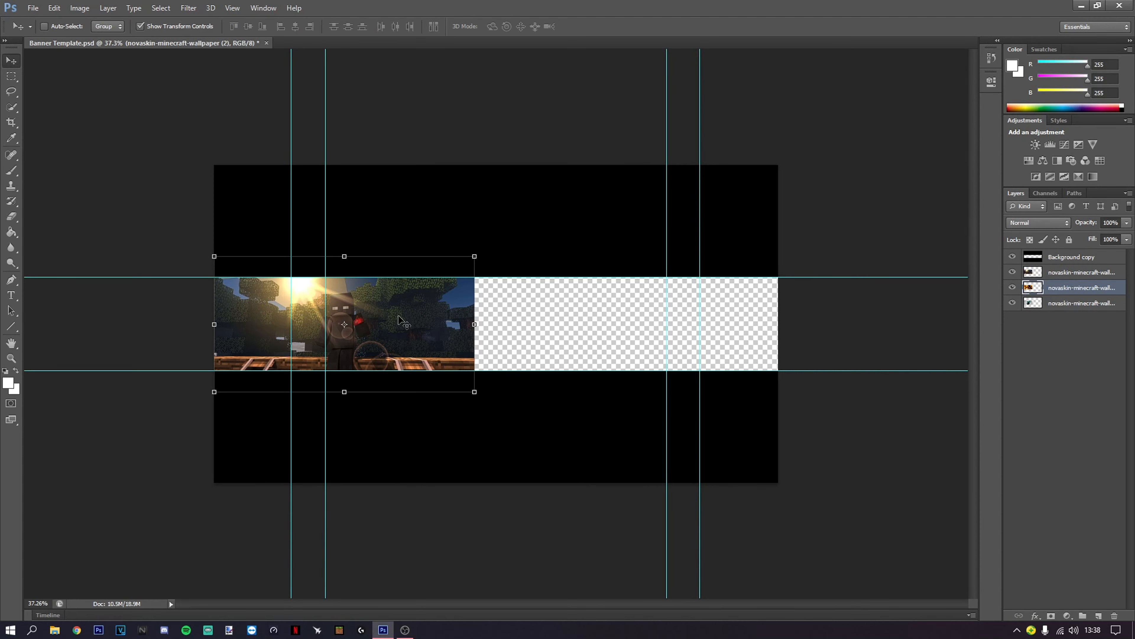
{"action": "left_click_drag", "start_coordinate": [469, 370], "coordinate": [529, 346]}
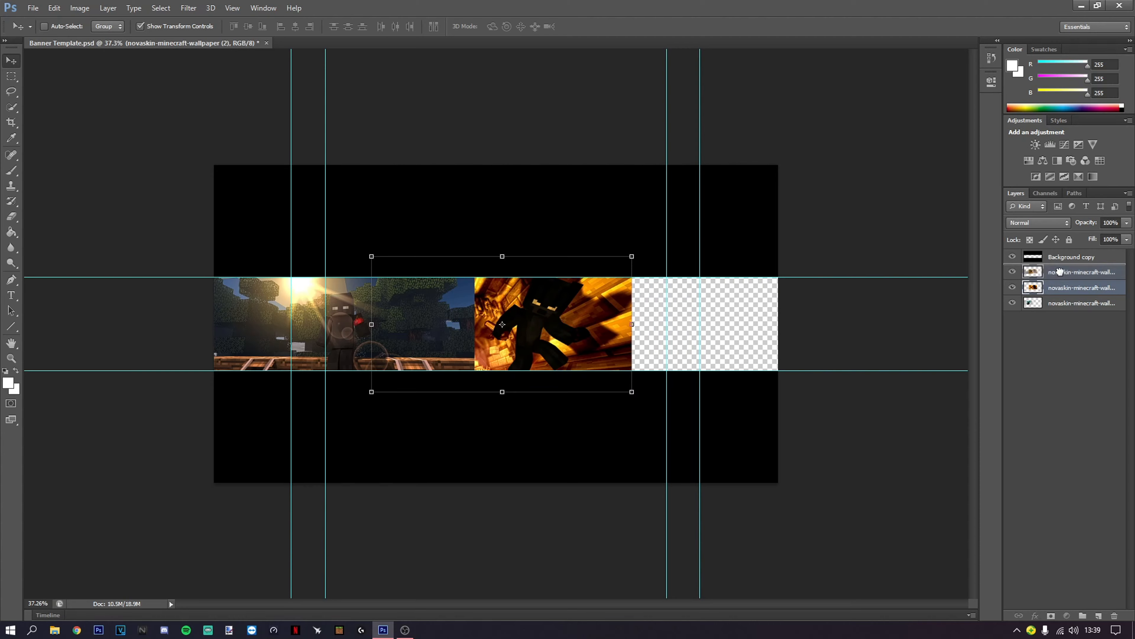
{"action": "left_click_drag", "start_coordinate": [1060, 272], "coordinate": [1058, 271]}
- Move wallpapers (3) and (2) to the right part of the banner strip and scale wallpaper (2) to about 92%
{"action": "left_click_drag", "start_coordinate": [451, 336], "coordinate": [715, 322]}
{"action": "left_click", "coordinate": [1082, 272]}
{"action": "left_click_drag", "start_coordinate": [561, 336], "coordinate": [707, 341]}
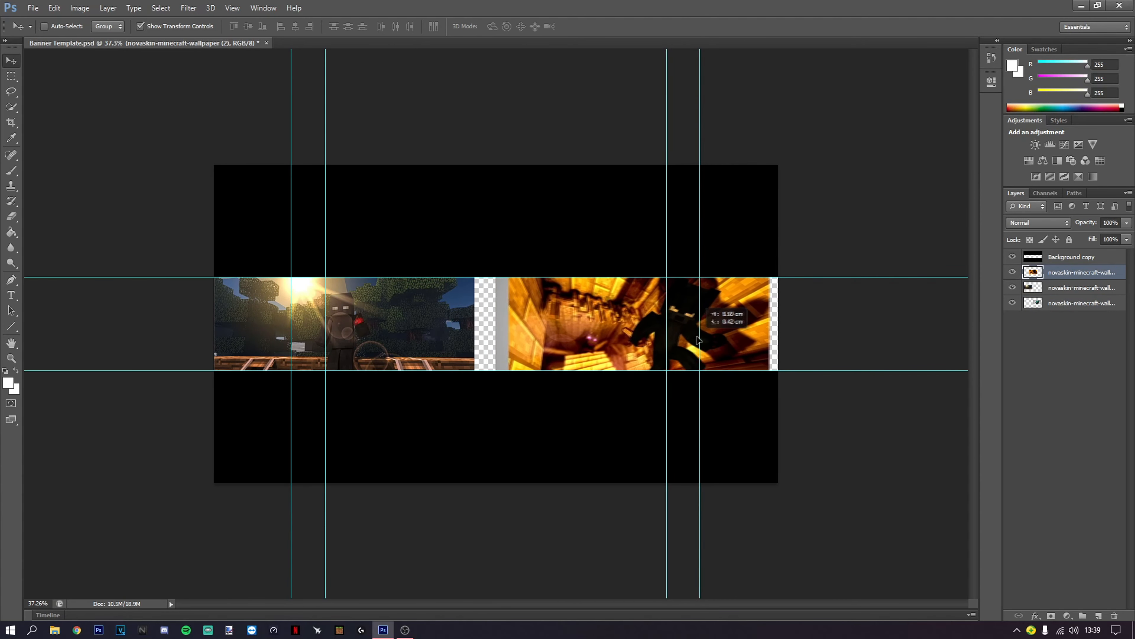
{"action": "left_click_drag", "start_coordinate": [518, 262], "coordinate": [538, 273]}
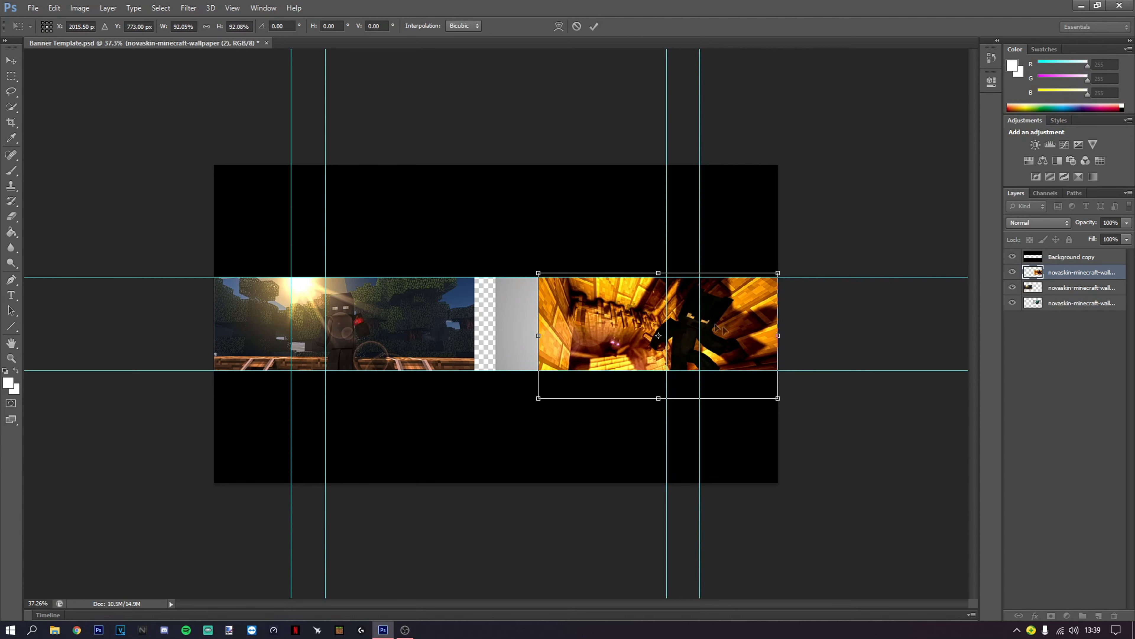
{"action": "left_click_drag", "start_coordinate": [747, 336], "coordinate": [749, 332]}
- Scale down the forest sunset wallpaper (1) and reposition it within the banner strip
{"action": "left_click", "coordinate": [1056, 292]}
{"action": "left_click_drag", "start_coordinate": [474, 257], "coordinate": [438, 275]}
{"action": "left_click_drag", "start_coordinate": [396, 320], "coordinate": [258, 340]}
- Scale down and reposition the diamond armor wallpaper (3), and move the wallpaper (1) layer directly below Background copy
{"action": "left_click", "coordinate": [1065, 305]}
{"action": "left_click_drag", "start_coordinate": [179, 259], "coordinate": [214, 275]}
{"action": "left_click_drag", "start_coordinate": [312, 353], "coordinate": [283, 347]}
{"action": "key", "text": "Return"}
{"action": "left_click_drag", "start_coordinate": [1064, 288], "coordinate": [1062, 268]}
- Scale wallpaper (3) to about 90% and adjust its position at the left end of the banner strip
{"action": "left_click", "coordinate": [1079, 304]}
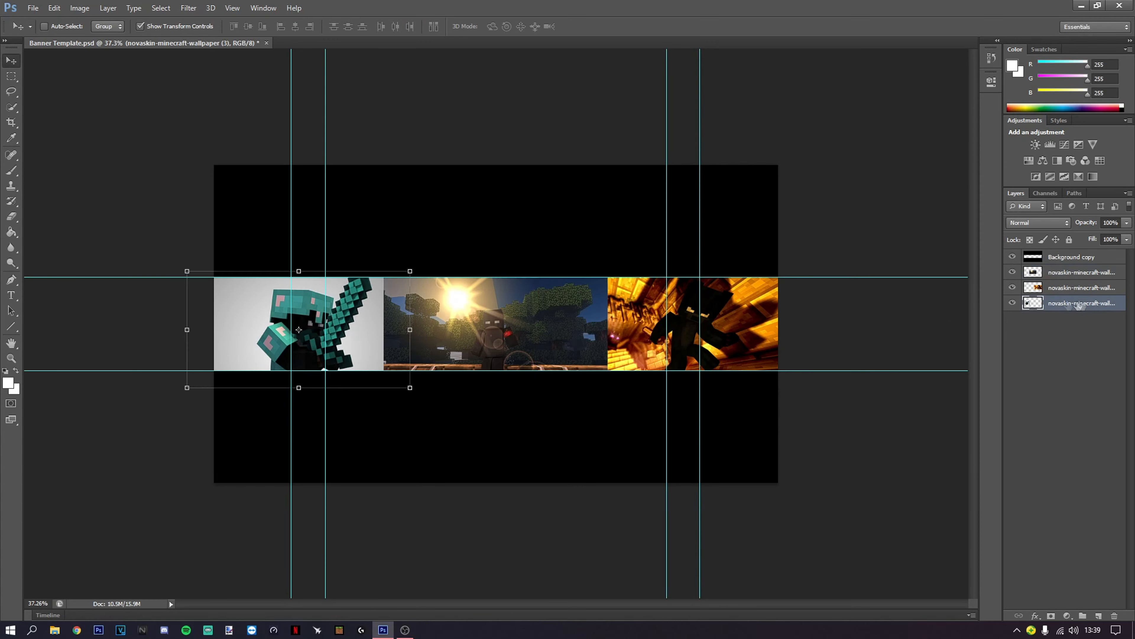
{"action": "left_click_drag", "start_coordinate": [380, 342], "coordinate": [381, 340]}
{"action": "left_click_drag", "start_coordinate": [415, 274], "coordinate": [393, 286]}
{"action": "left_click_drag", "start_coordinate": [378, 317], "coordinate": [393, 310]}
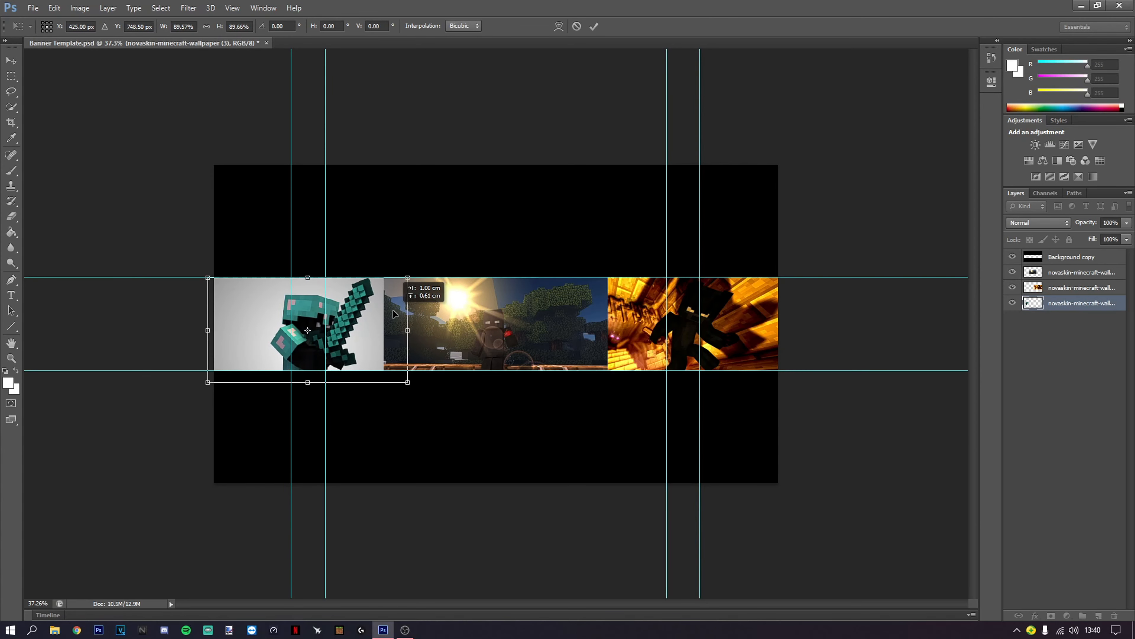
{"action": "key", "text": "Return"}
{"action": "key", "text": "m"}
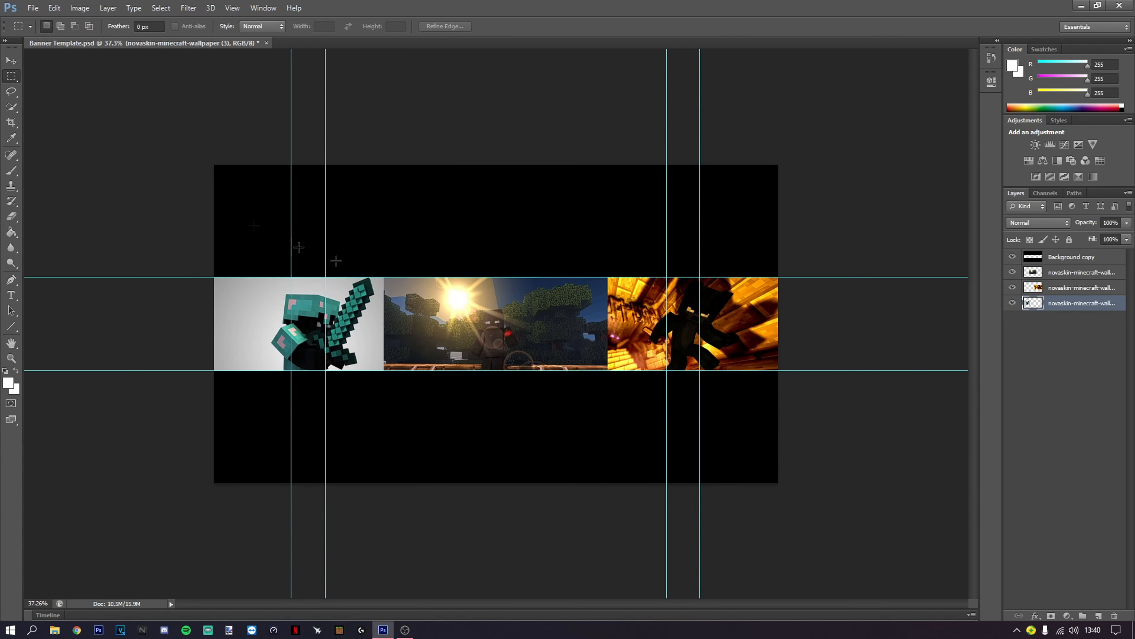
- Select the wallpaper (1) layer and set the Eraser brush to 463 px with 0% hardness
{"action": "left_click", "coordinate": [1055, 275]}
{"action": "left_click", "coordinate": [1064, 306]}
{"action": "left_click", "coordinate": [1063, 287]}
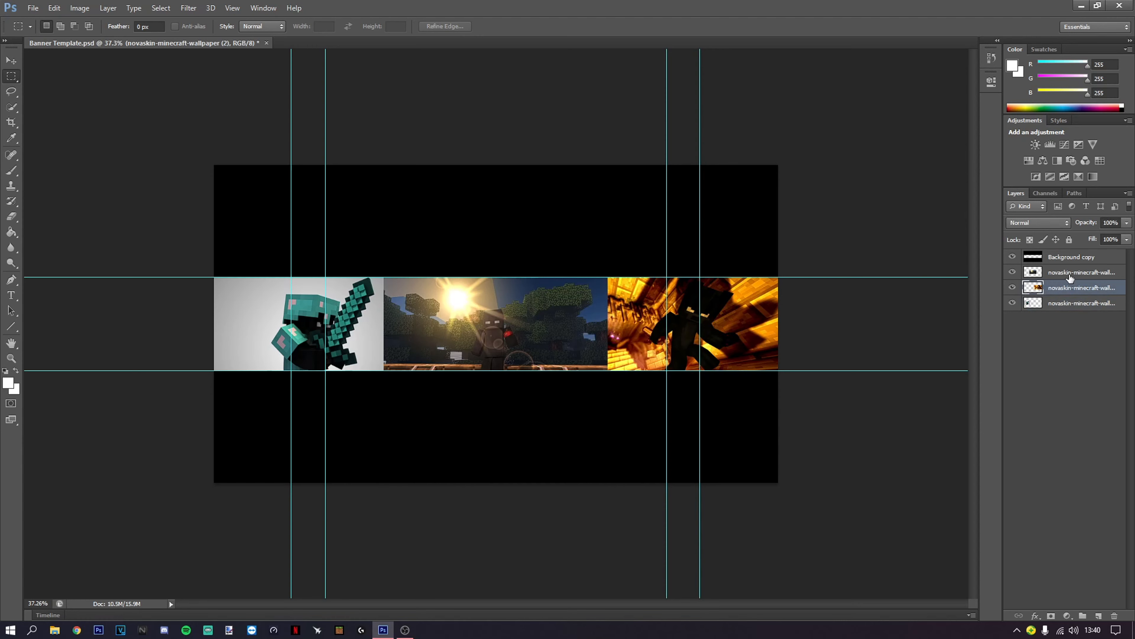
{"action": "left_click", "coordinate": [1057, 274]}
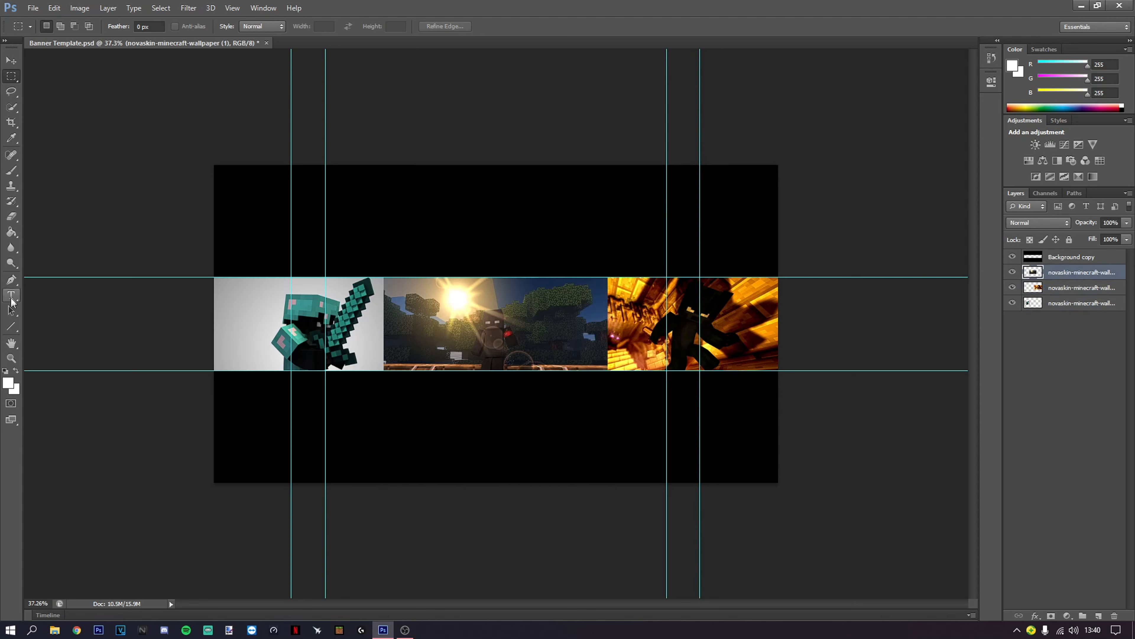
{"action": "left_click", "coordinate": [16, 217]}
{"action": "left_click", "coordinate": [60, 27]}
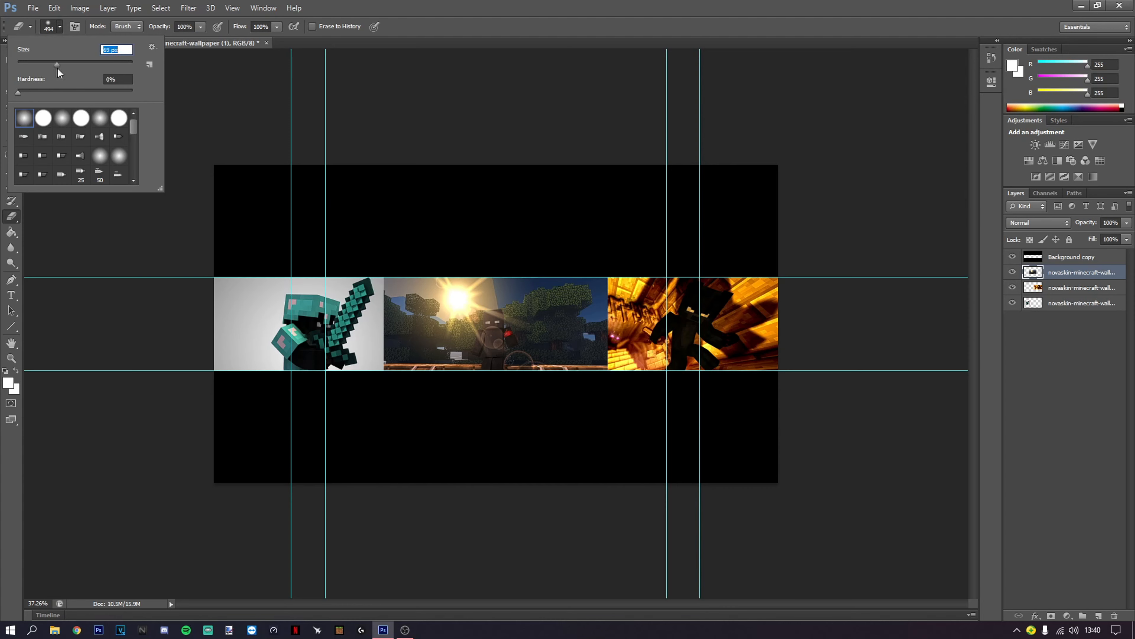
{"action": "left_click_drag", "start_coordinate": [118, 65], "coordinate": [119, 65]}
{"action": "left_click_drag", "start_coordinate": [19, 92], "coordinate": [42, 93]}
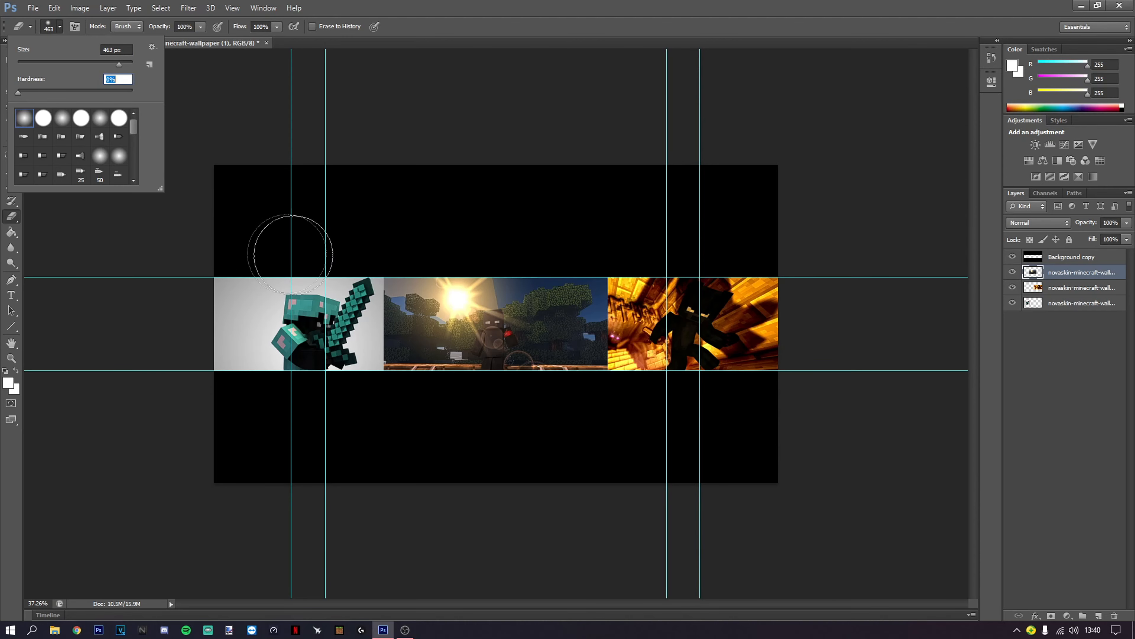
{"action": "left_click", "coordinate": [335, 295]}
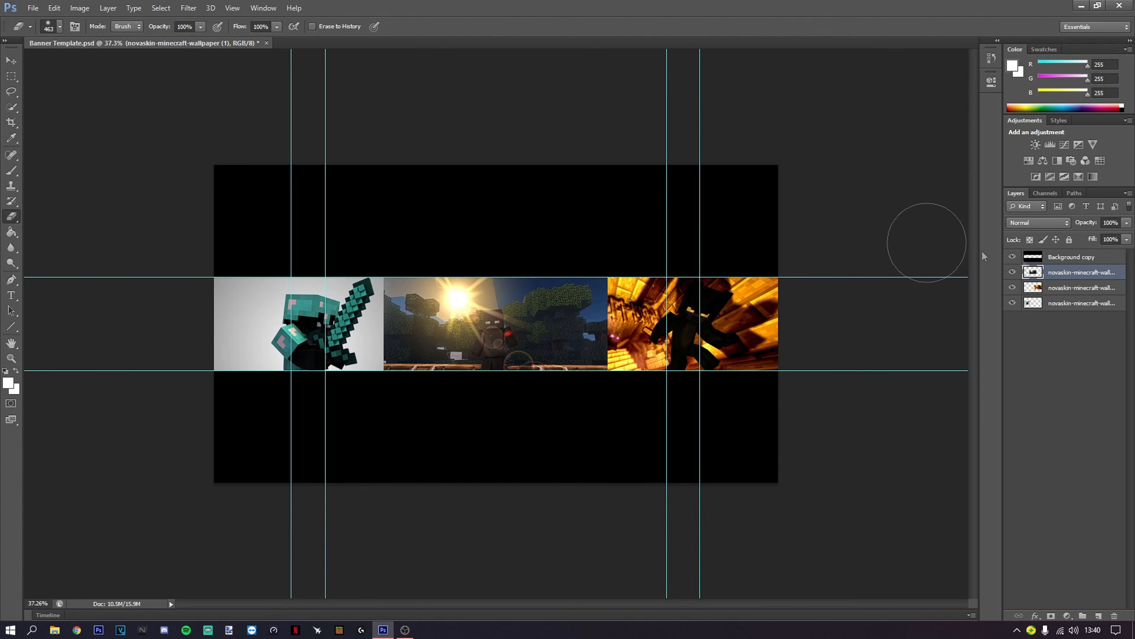
- Enlarge wallpaper (1) to about 109% and center it so it overlaps both neighbouring wallpapers
{"action": "left_click", "coordinate": [11, 60]}
{"action": "left_click_drag", "start_coordinate": [384, 277], "coordinate": [364, 267]}
{"action": "left_click_drag", "start_coordinate": [526, 312], "coordinate": [534, 316]}
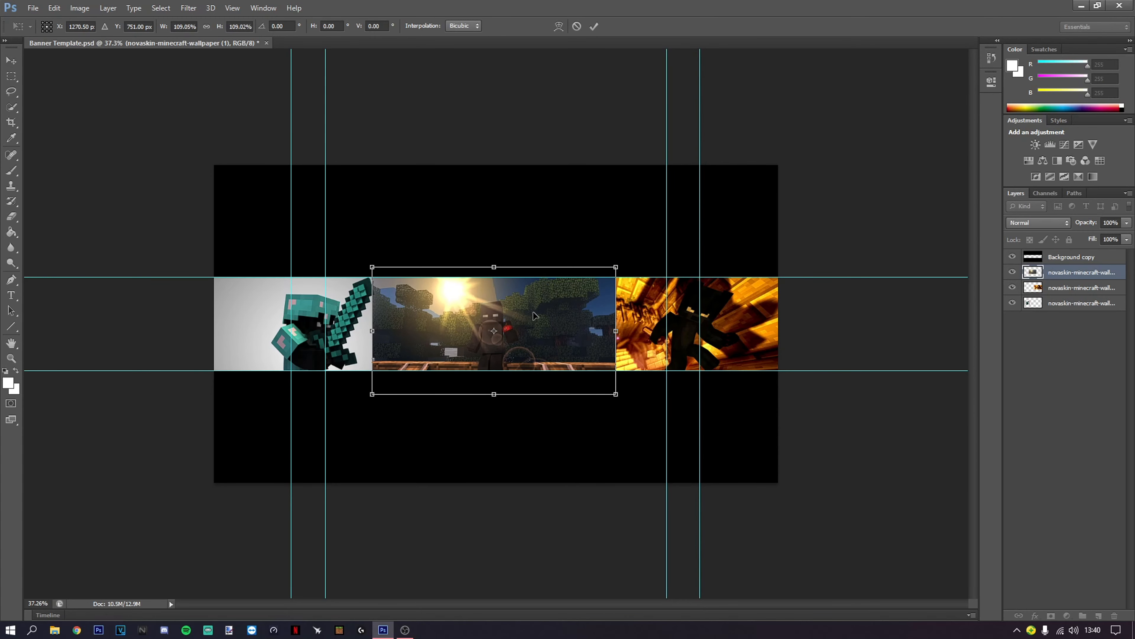